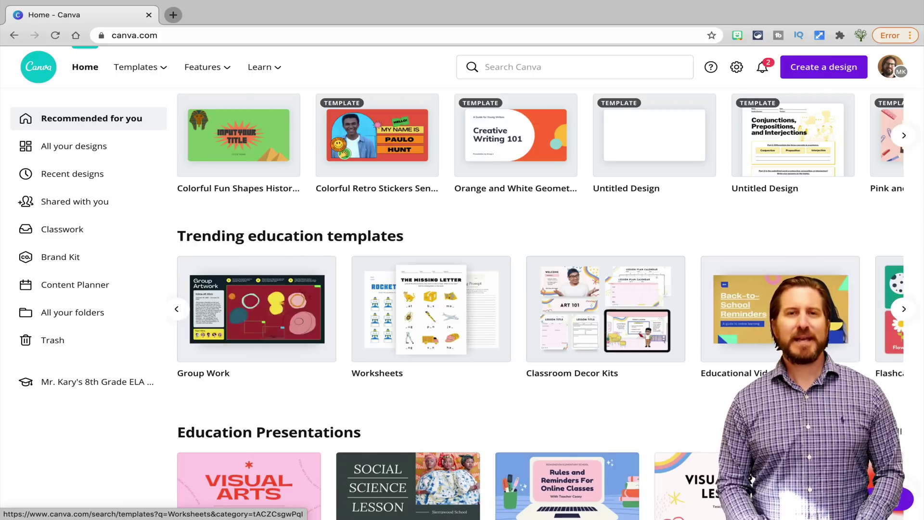
Step: Open the Worksheets category among the trending education templates and browse its templates
scroll(431, 308, down, 3)
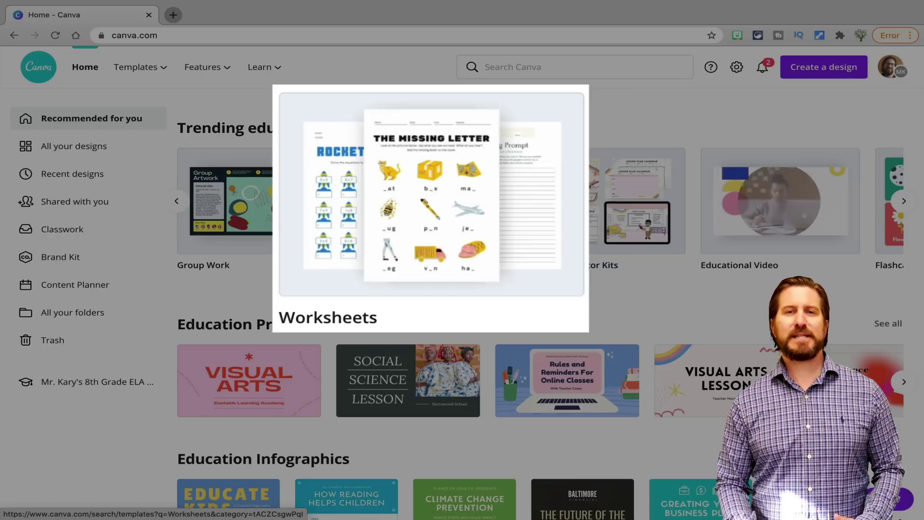
click(431, 202)
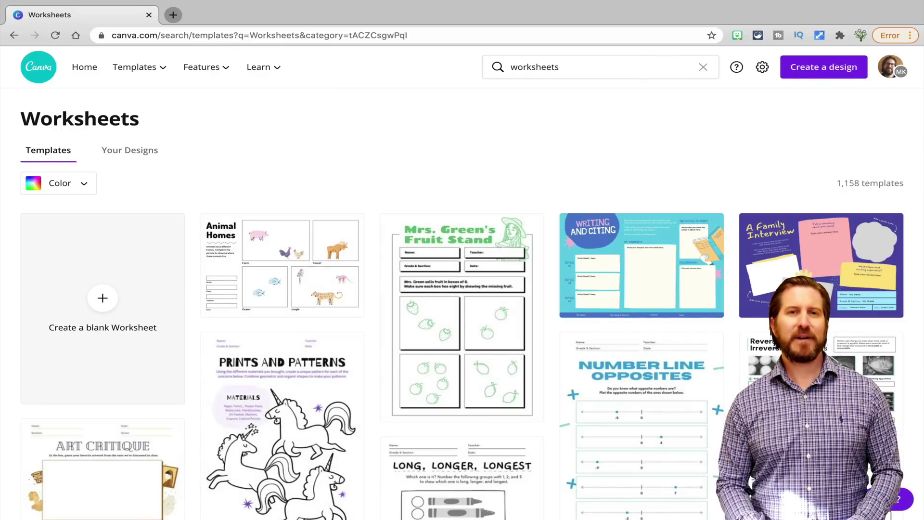
scroll(462, 284, down, 2)
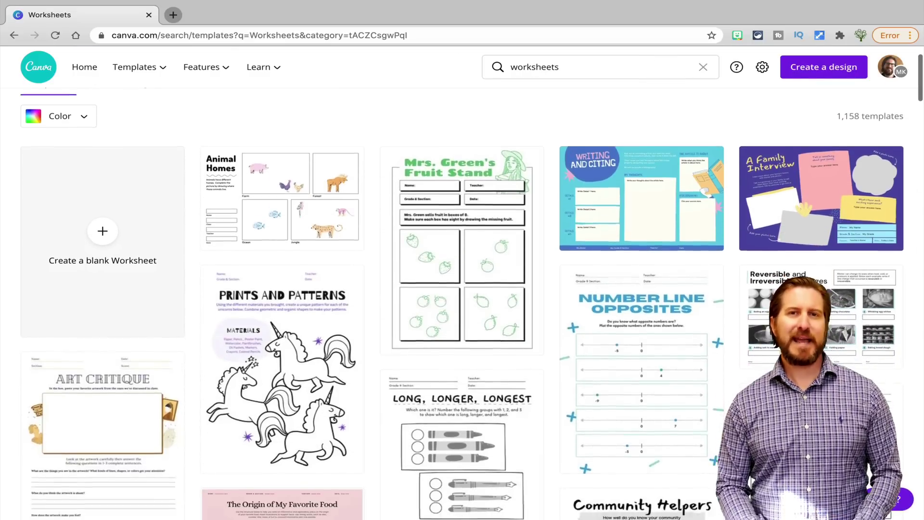
scroll(462, 285, down, 1)
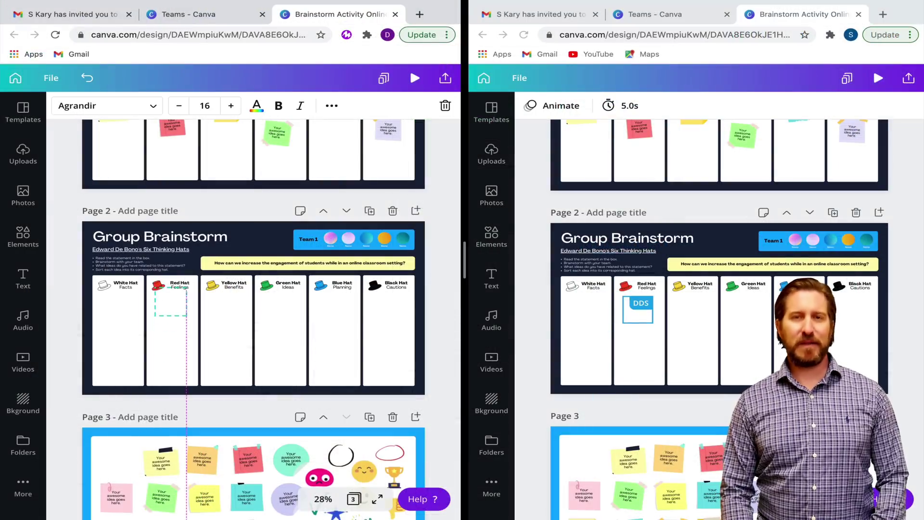
Step: Place a yellow sticky note in the Red Hat column and a red one in the Green Hat column of the Group Brainstorm page
drag(171, 313, 171, 313)
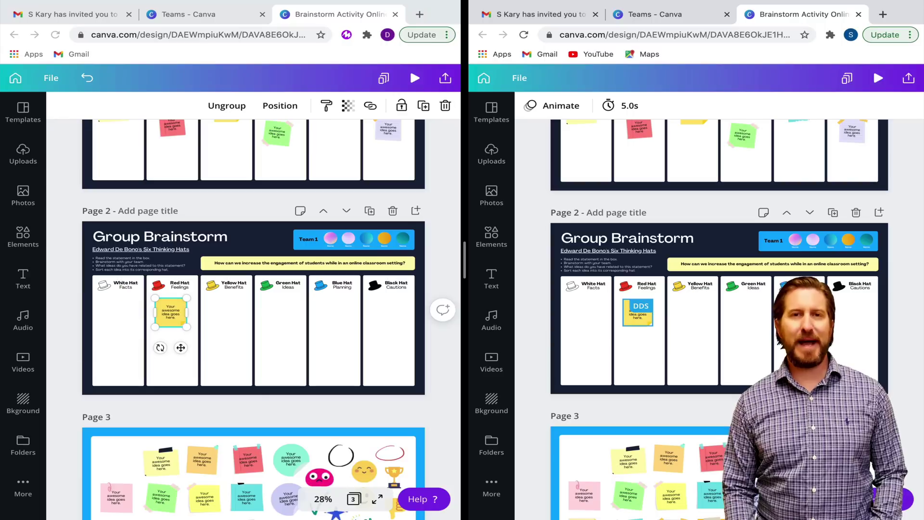
drag(714, 458, 748, 315)
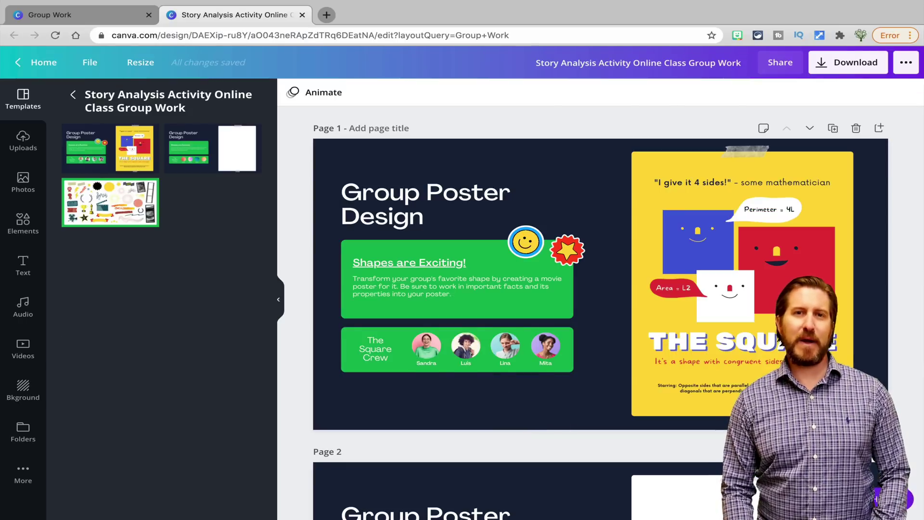
scroll(601, 313, down, 5)
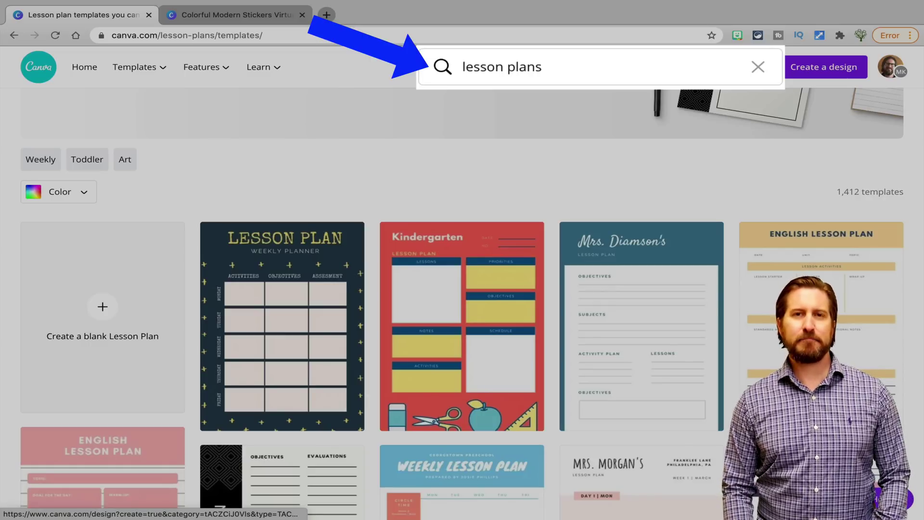
scroll(462, 289, down, 3)
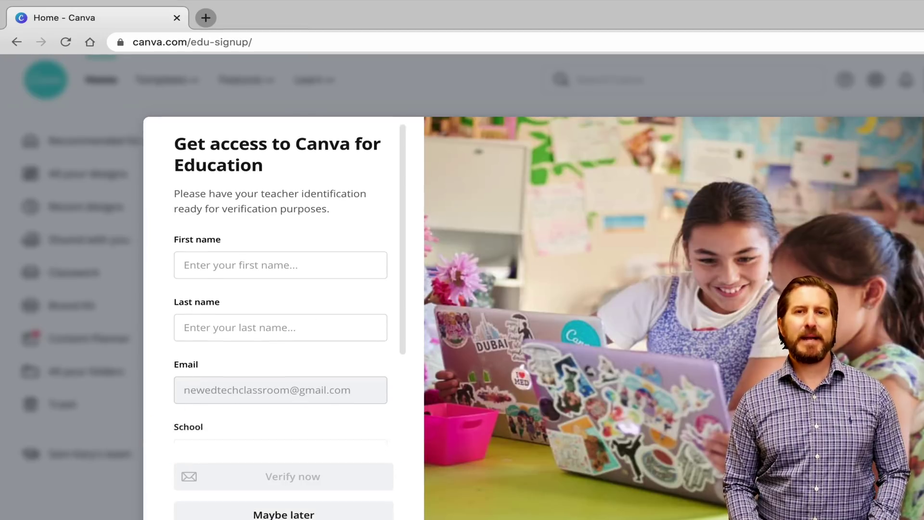
scroll(281, 289, down, 2)
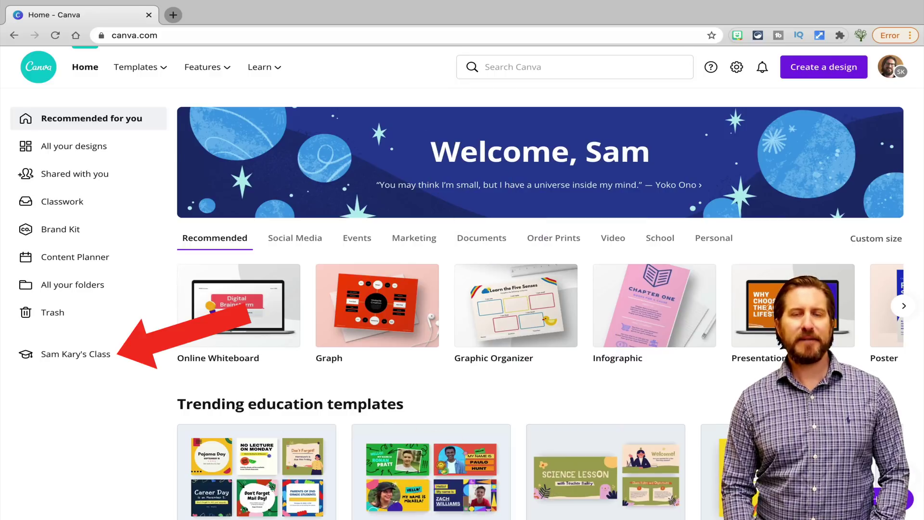
Step: Open the class page and rename the class so that its title ends in "Demo Class"
click(77, 354)
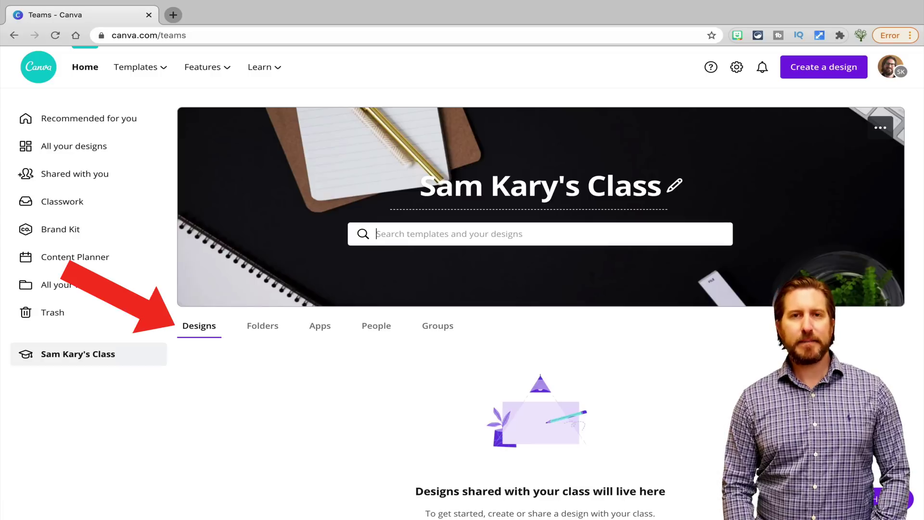
drag(587, 186, 662, 187)
text(D)
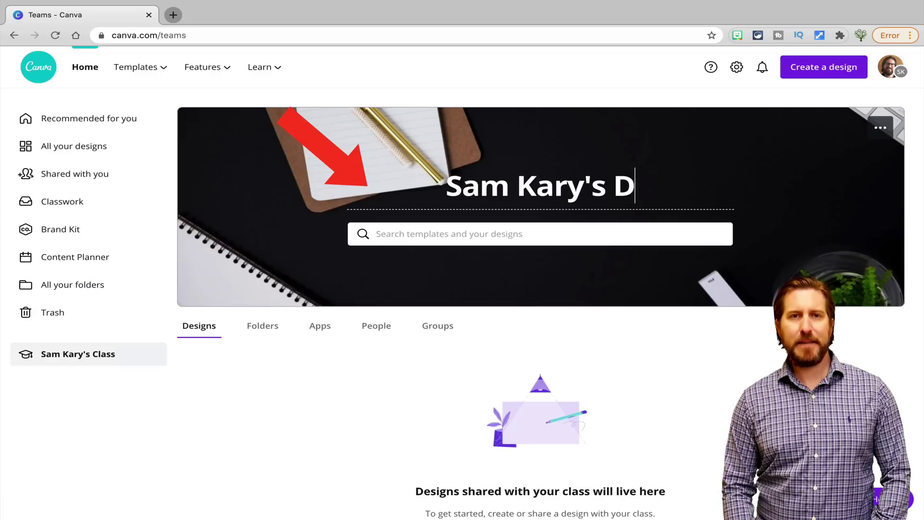
text(emo class)
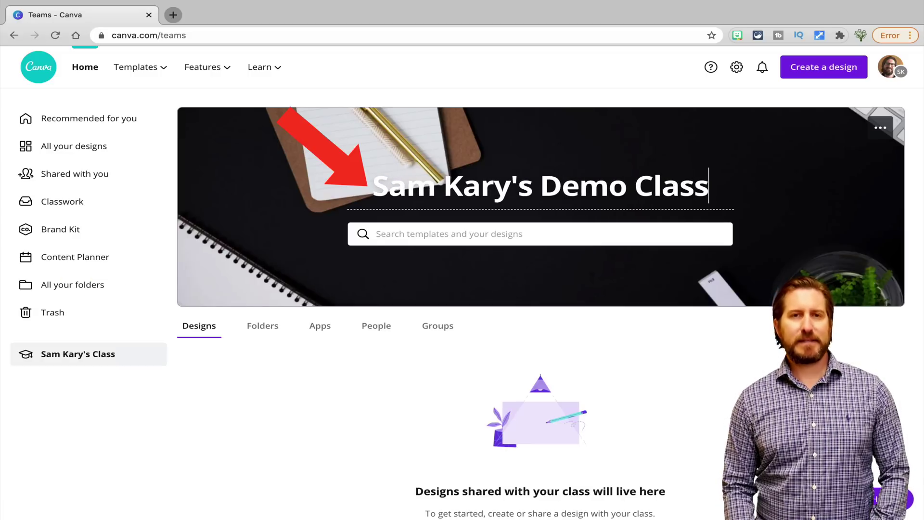
key(Return)
Step: Review the class options and the ways to invite members in the class's People section
click(880, 128)
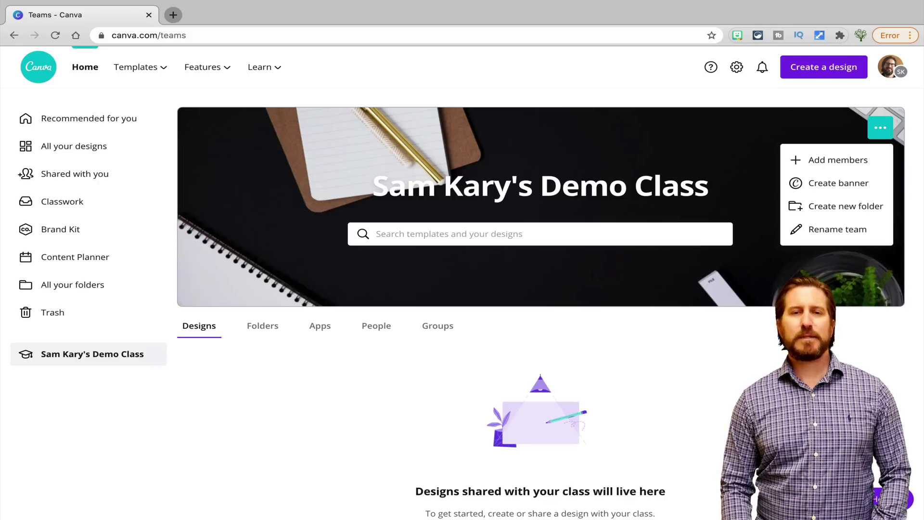
key(Escape)
scroll(540, 304, down, 1)
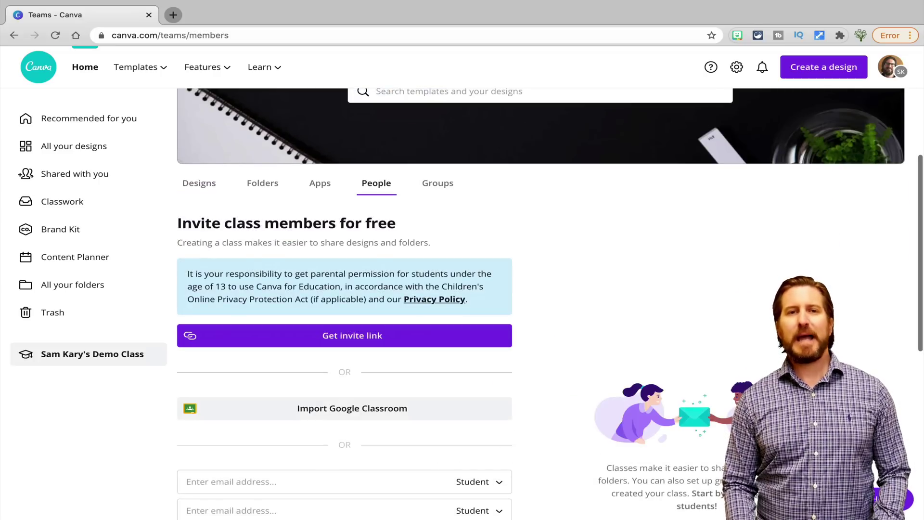
scroll(550, 302, down, 3)
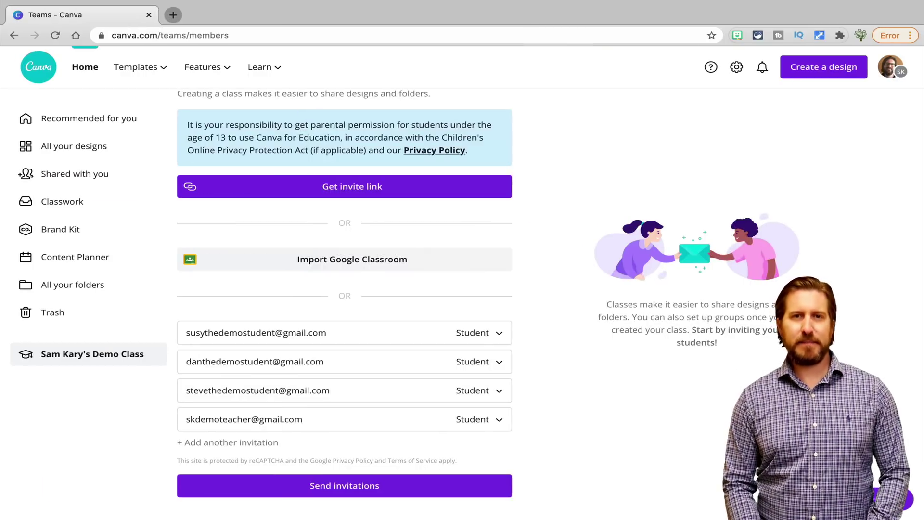
scroll(345, 289, down, 4)
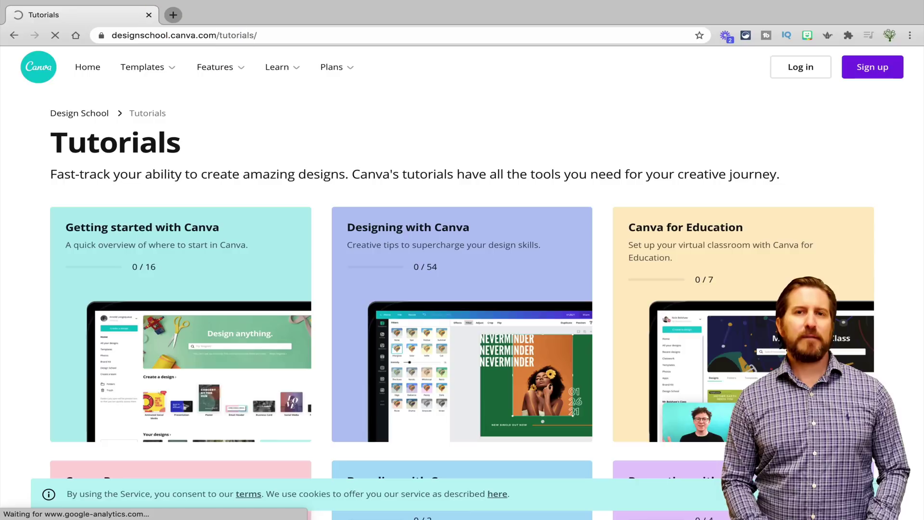
Step: Open the "Getting to Know a Character" worksheet template and set its heading font to Aileron Regular
scroll(462, 283, down, 3)
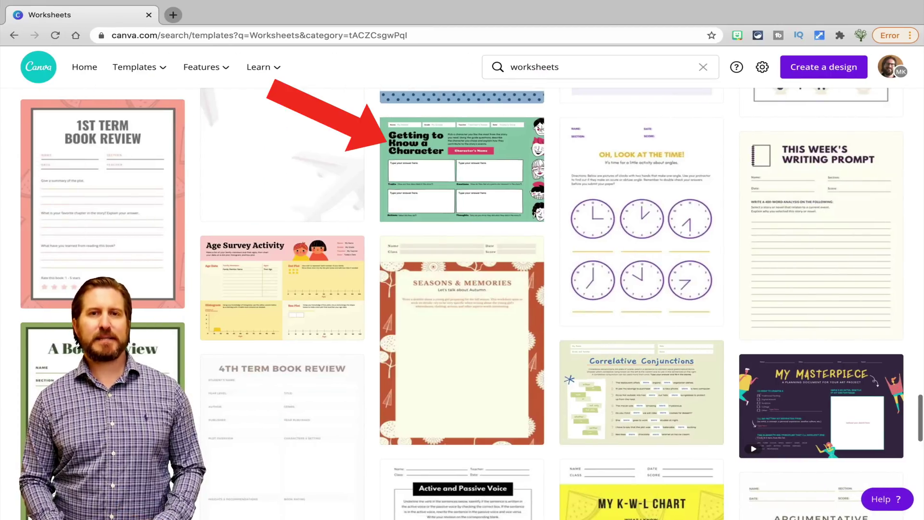
click(462, 183)
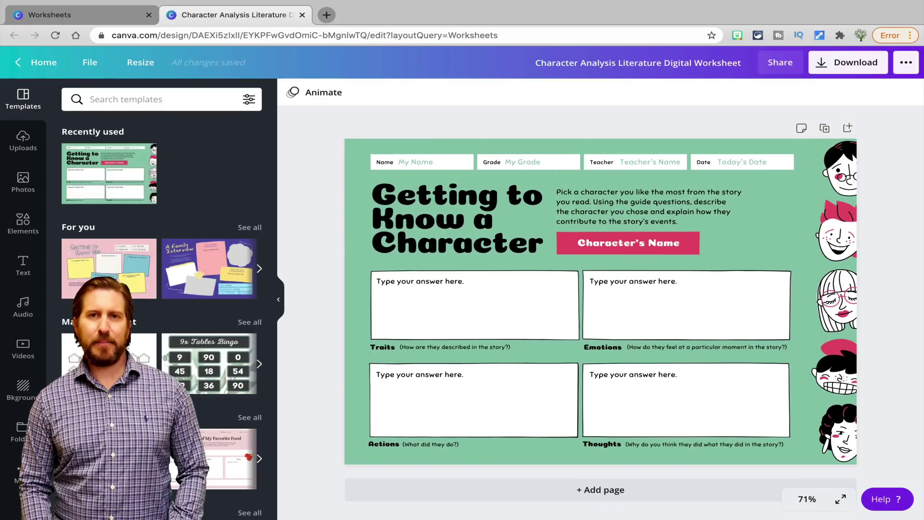
click(457, 219)
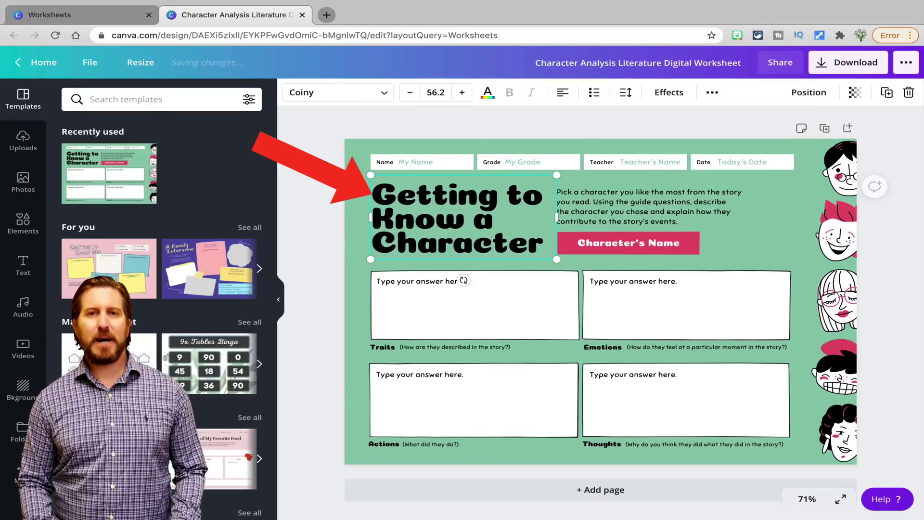
click(337, 92)
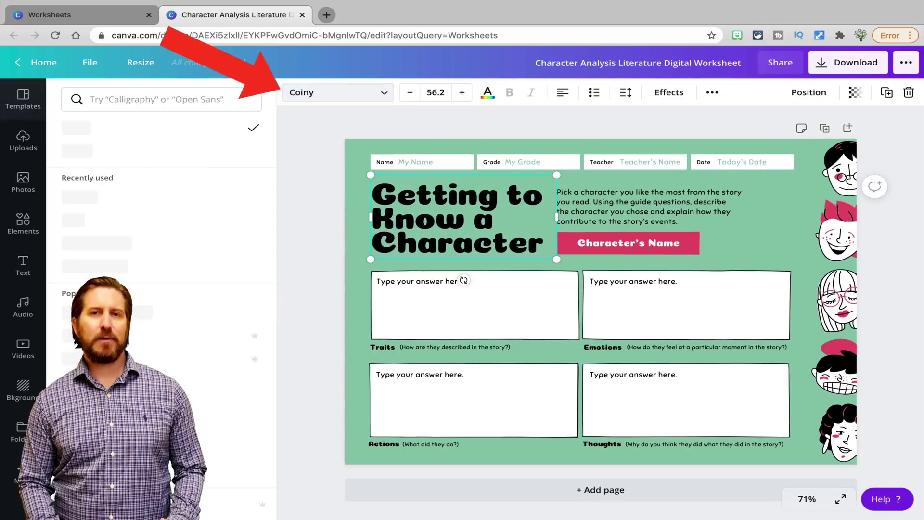
click(145, 266)
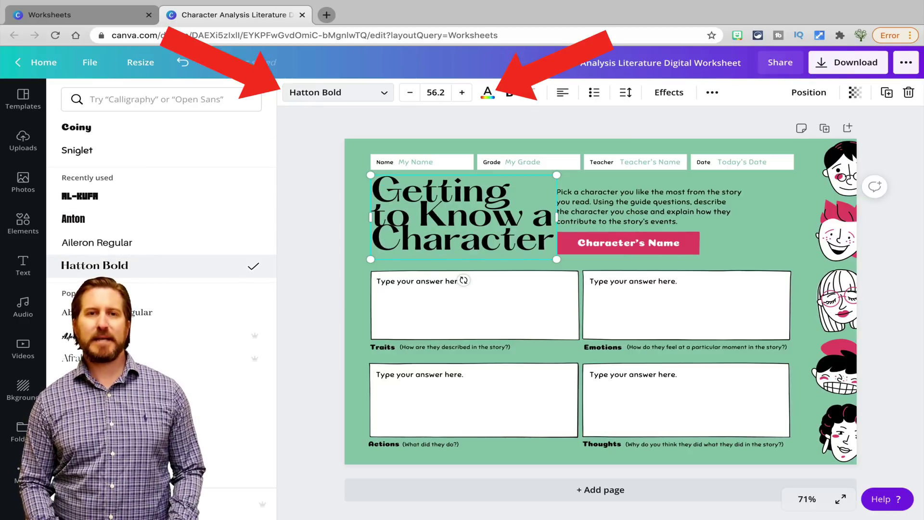
click(145, 382)
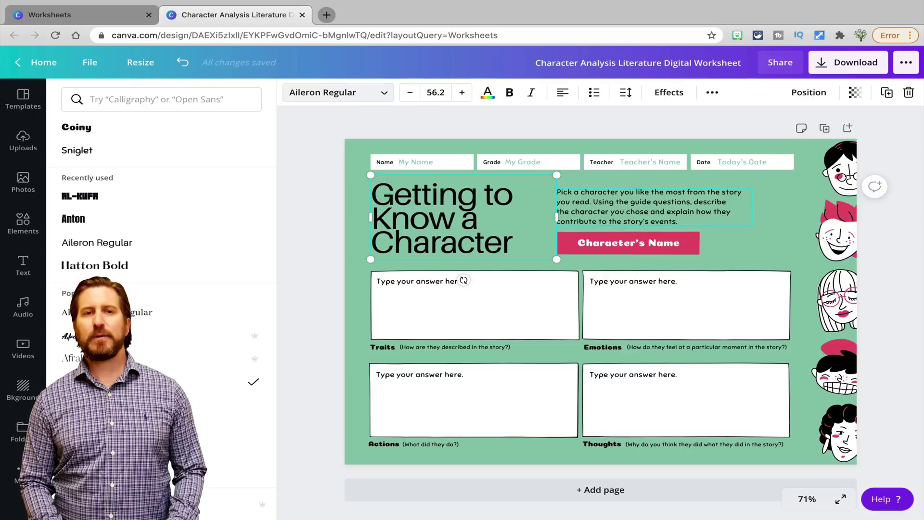
Step: Replace "story" with "novel" in the worksheet's instruction text and set the page background to blue
click(645, 223)
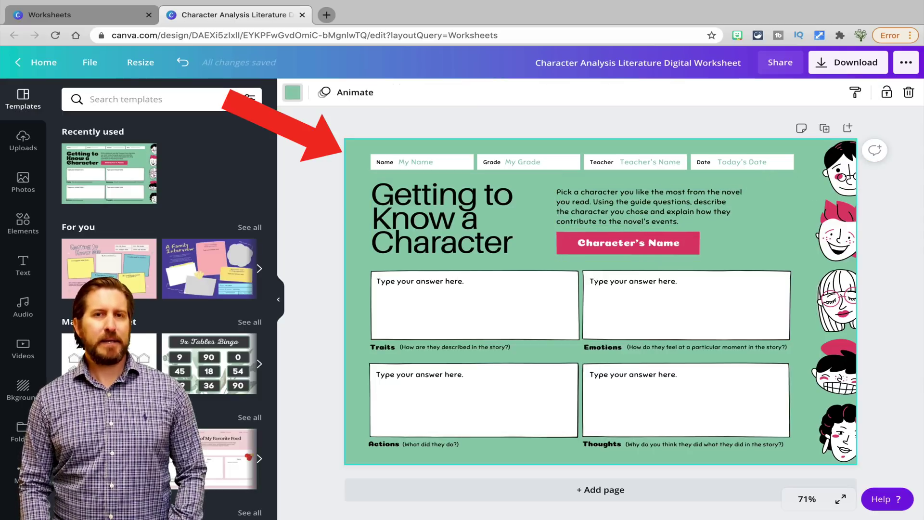
click(293, 92)
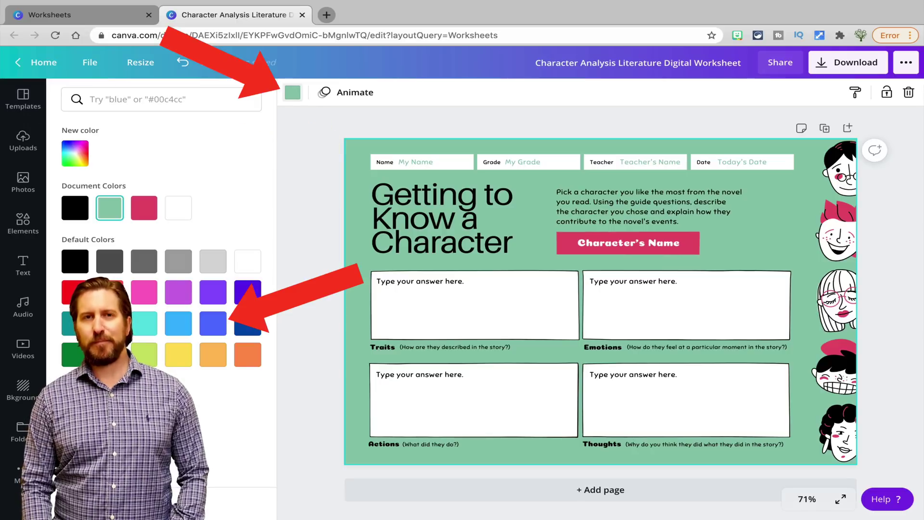
click(213, 323)
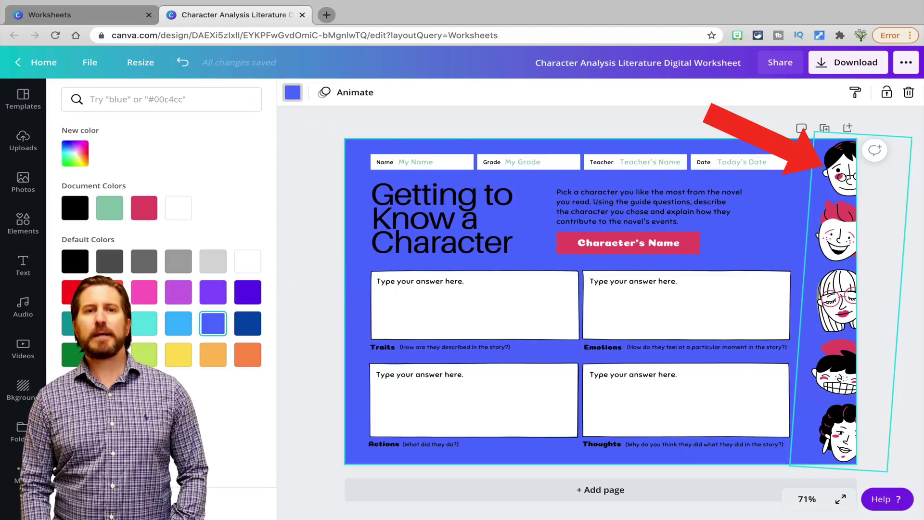
Step: Replace the top two faces with illustrations from an elements search for "characters", and change the Name placeholder to "Your Grade"
click(840, 168)
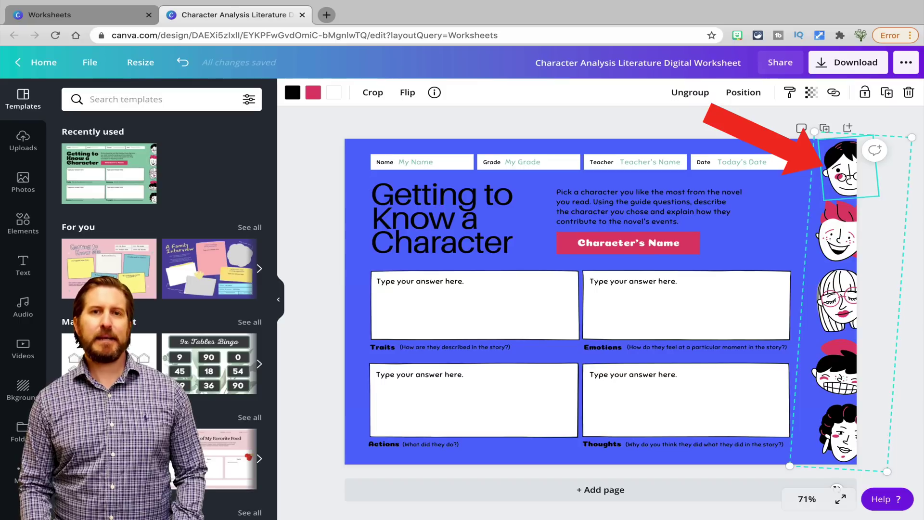
key(Delete)
click(22, 222)
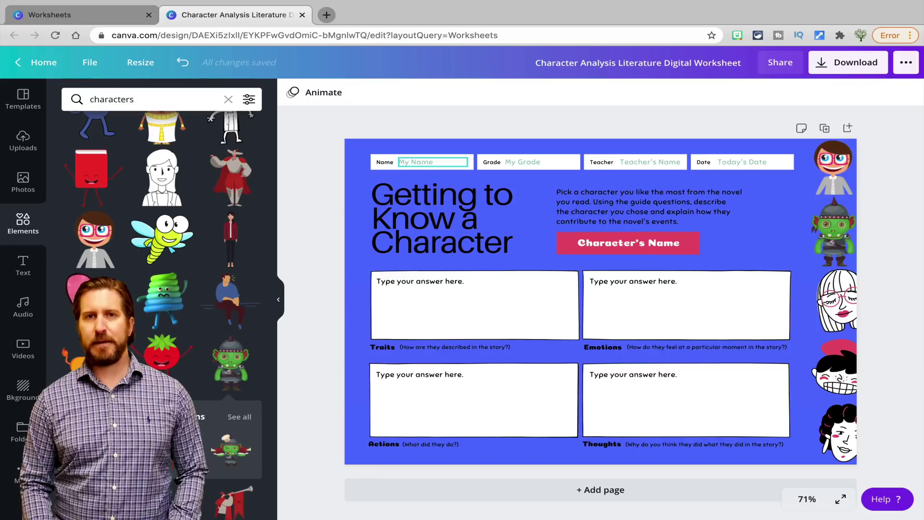
click(433, 162)
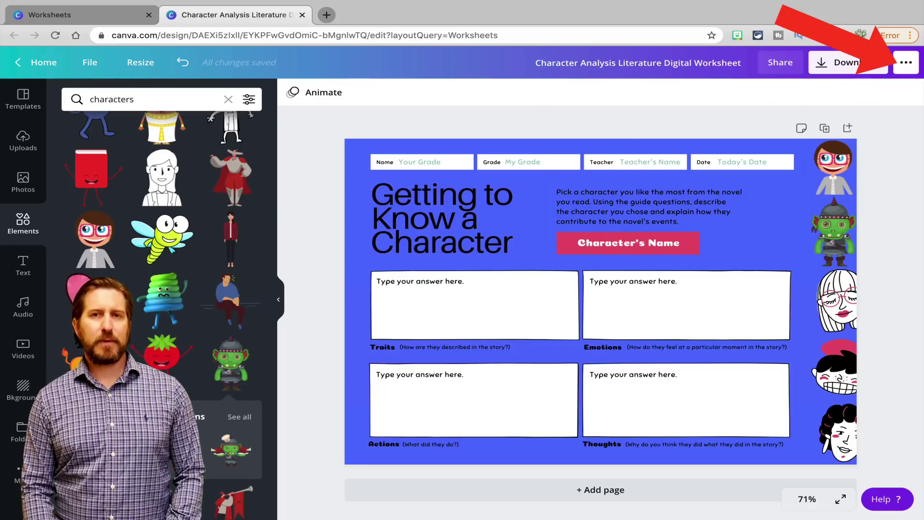
Step: Share the worksheet to Google Classroom as a new assignment for Amazing Class
click(906, 62)
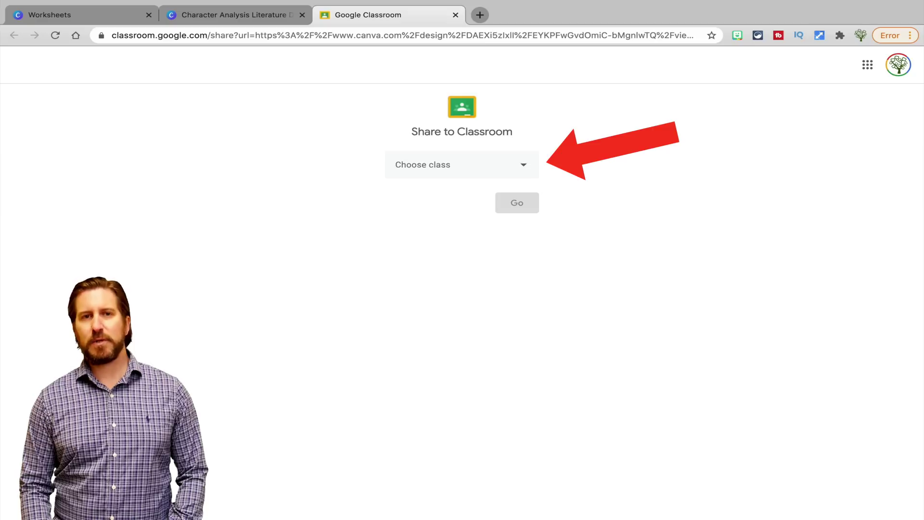
click(462, 164)
click(452, 222)
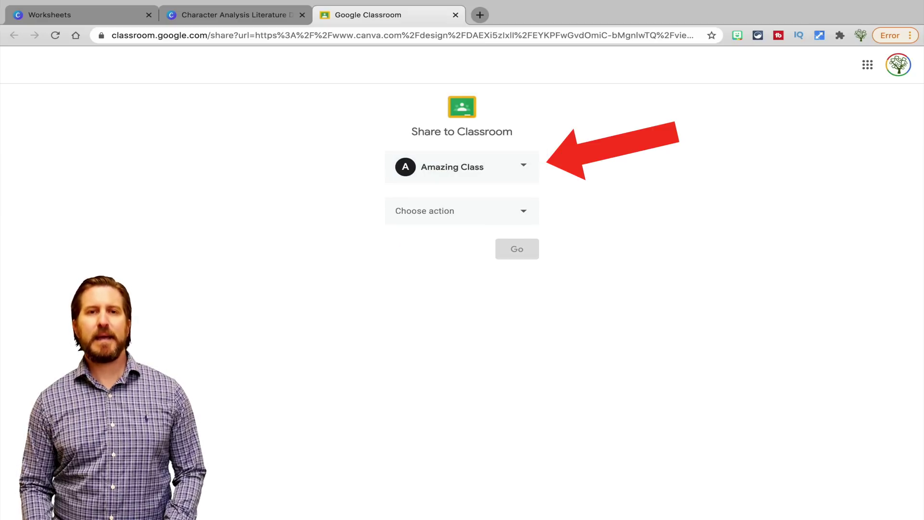
click(462, 211)
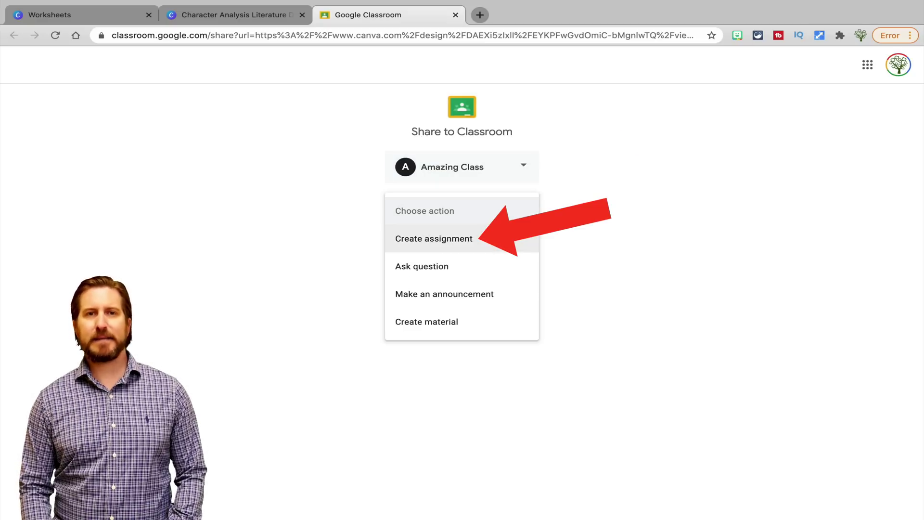
click(433, 238)
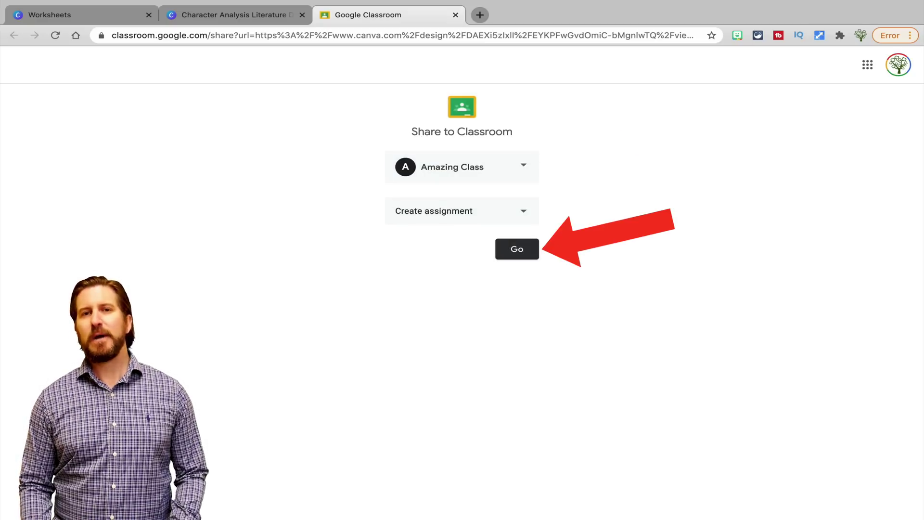
click(517, 249)
Step: Title the assignment "Character Analysis Worksheet"
text(Character Analsysi)
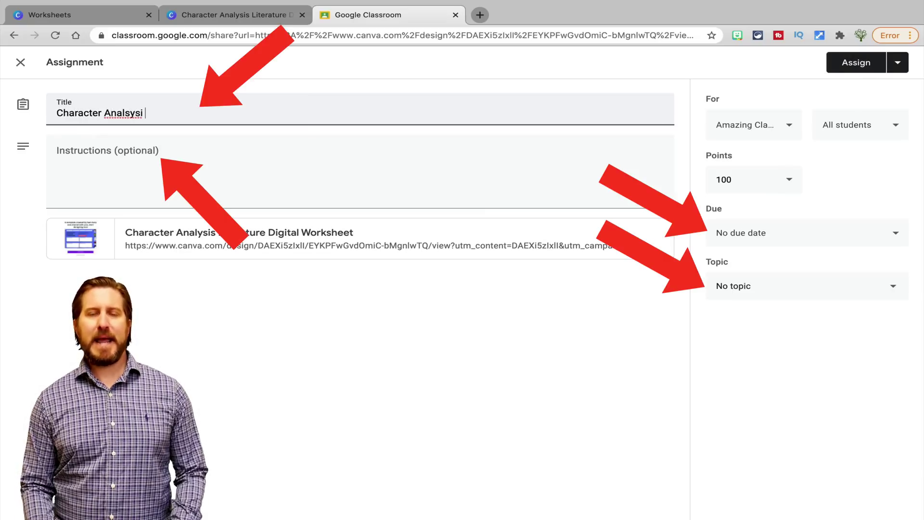
key(BackSpace)
key(BackSpace)
key(BackSpace)
key(BackSpace)
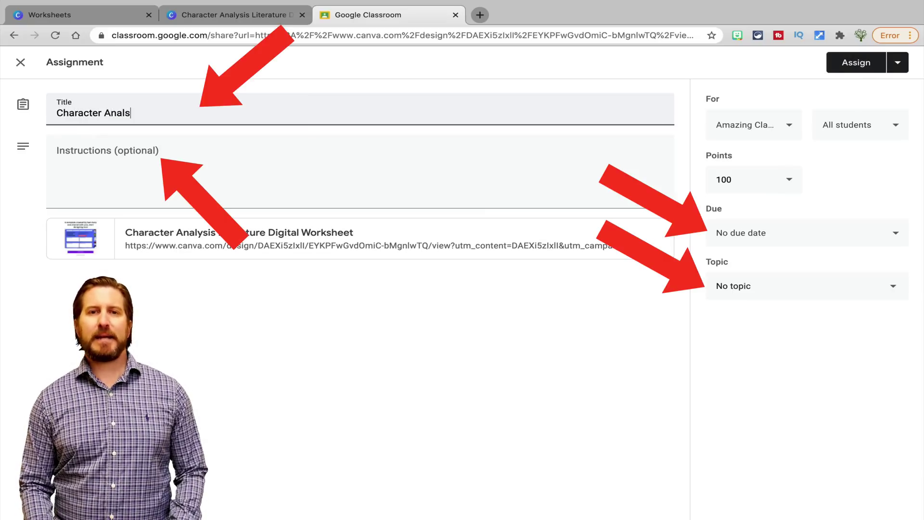
key(BackSpace)
text(ysis Worksheet)
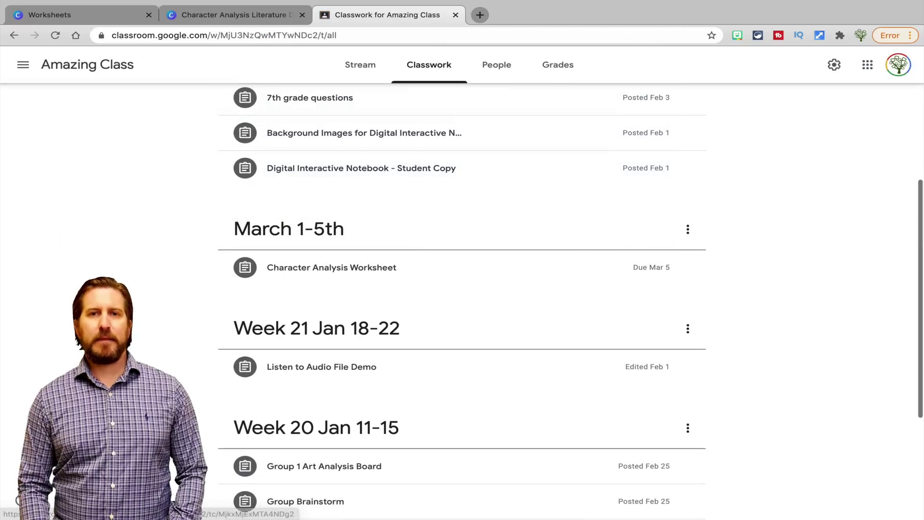
Step: Switch to the worksheet design, start publishing it as a Canva assignment described as "Complete this character analysis worksheet", and continue to the recipient selection
scroll(462, 288, down, 1)
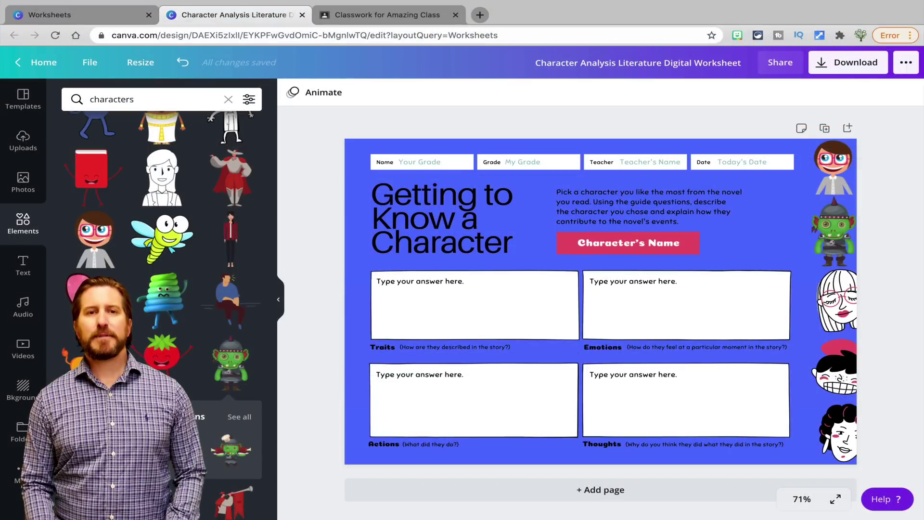
click(906, 62)
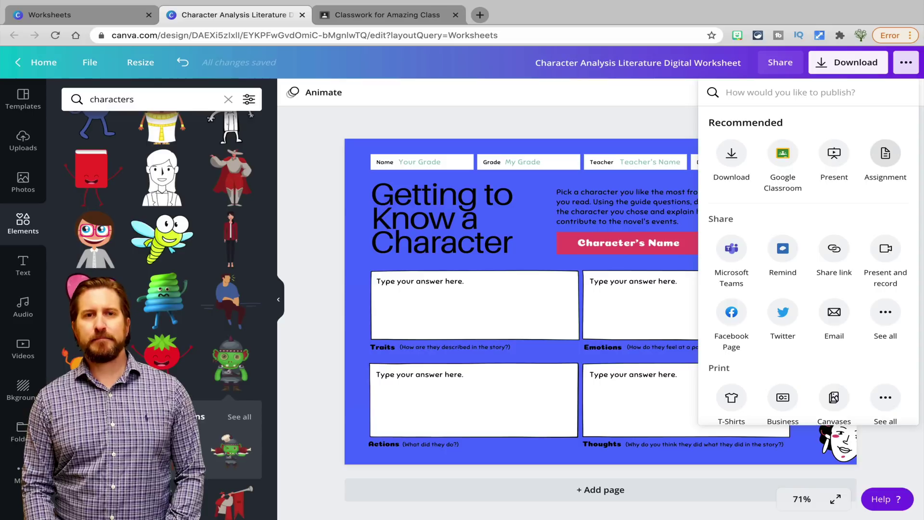
click(886, 153)
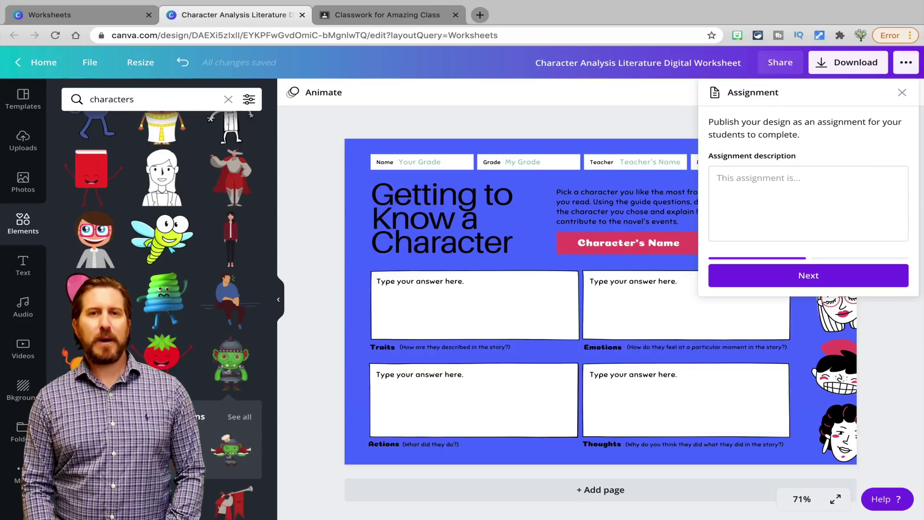
text(Complete this character analys)
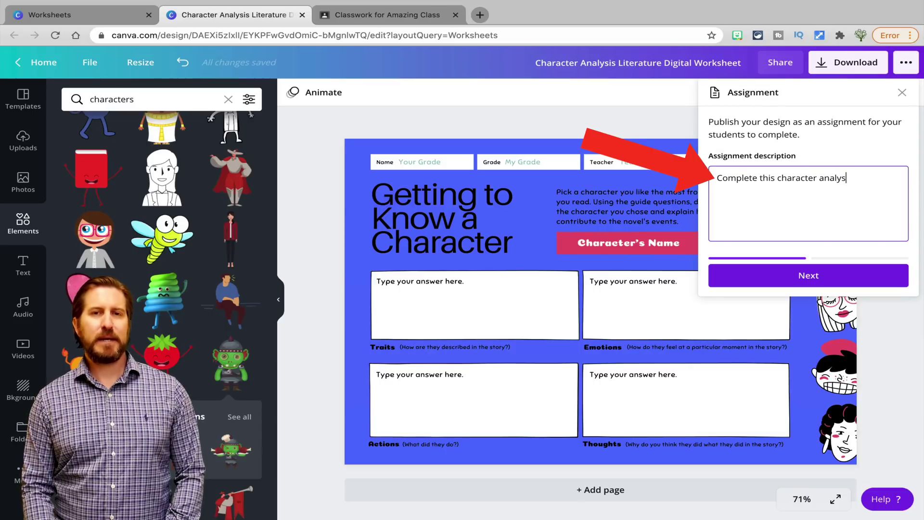
text(is worksheet)
click(809, 276)
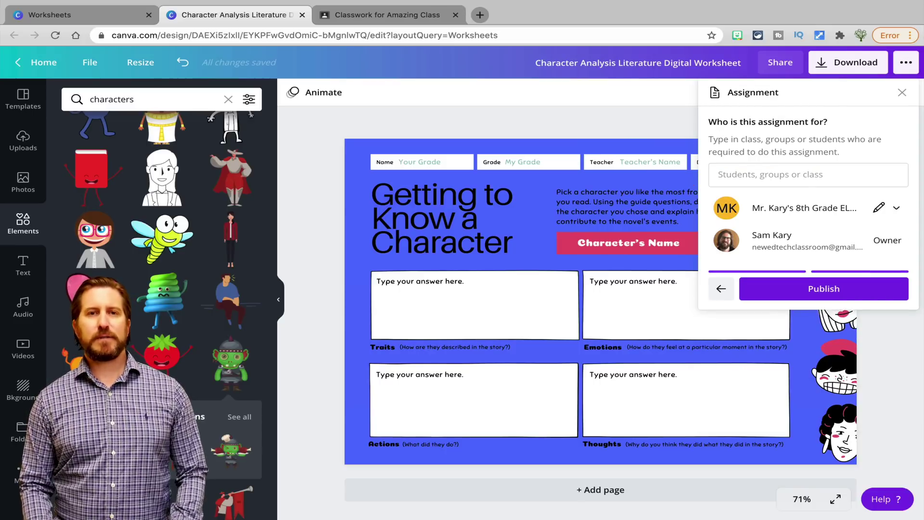
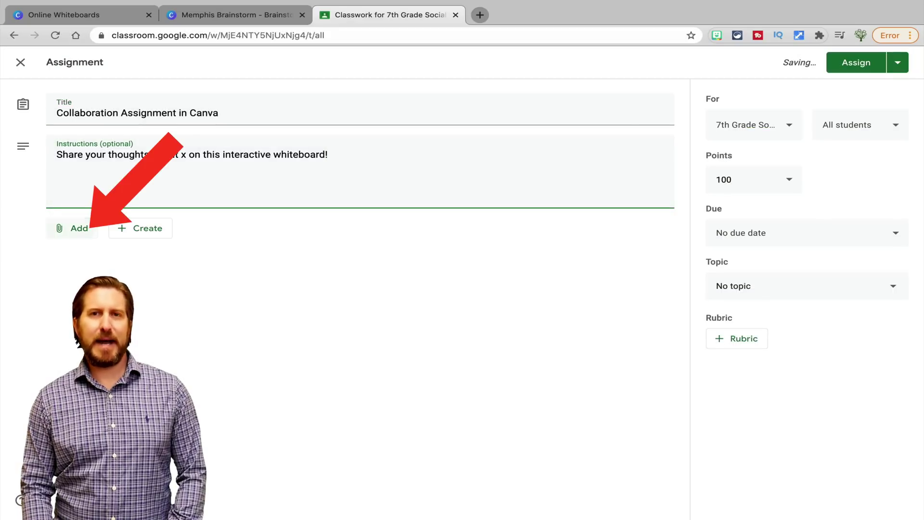
Step: Attach the copied whiteboard link to the "Collaboration Assignment in Canva" assignment
click(72, 228)
click(90, 271)
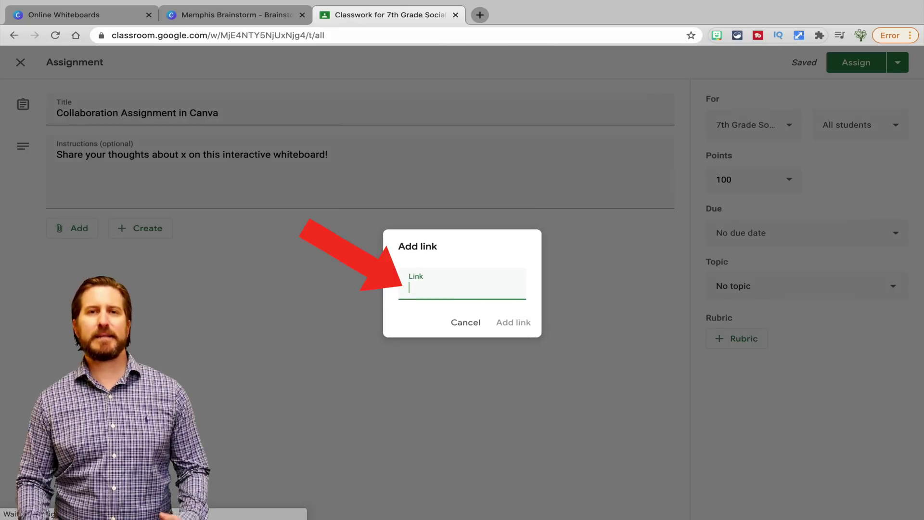
key(ctrl+v)
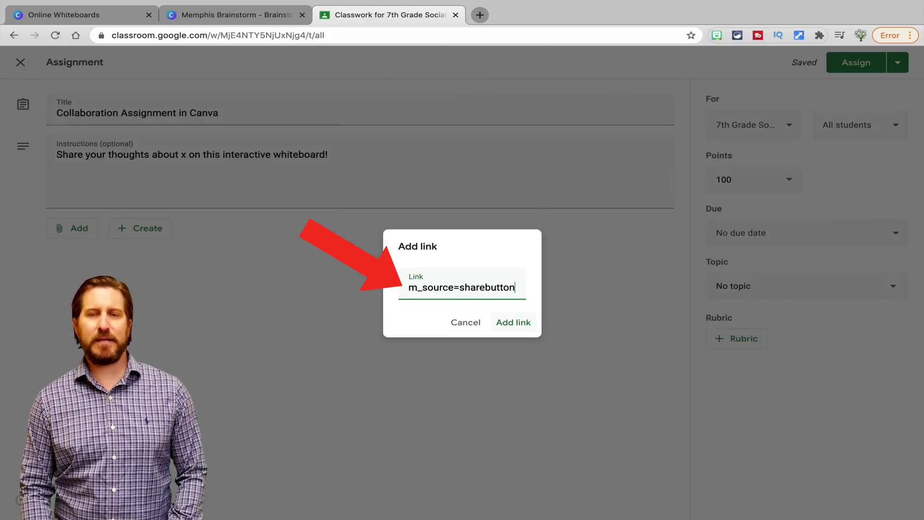
key(Return)
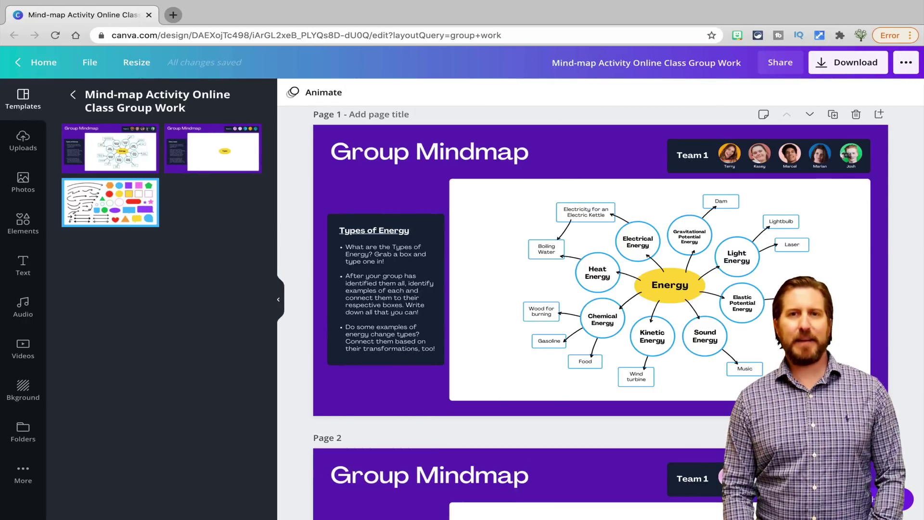
Step: Make separate group copies of the mind-map design and copy the edit link of Group 1 Mindmap
click(90, 62)
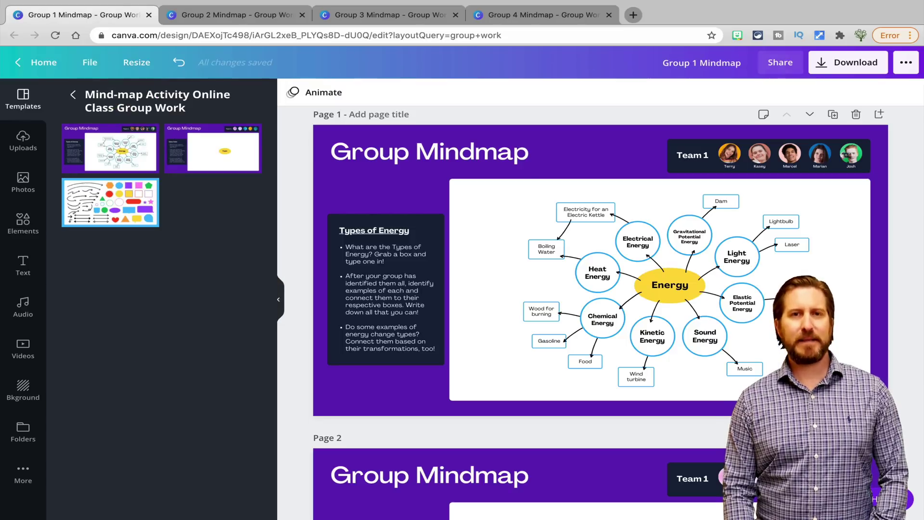
click(780, 62)
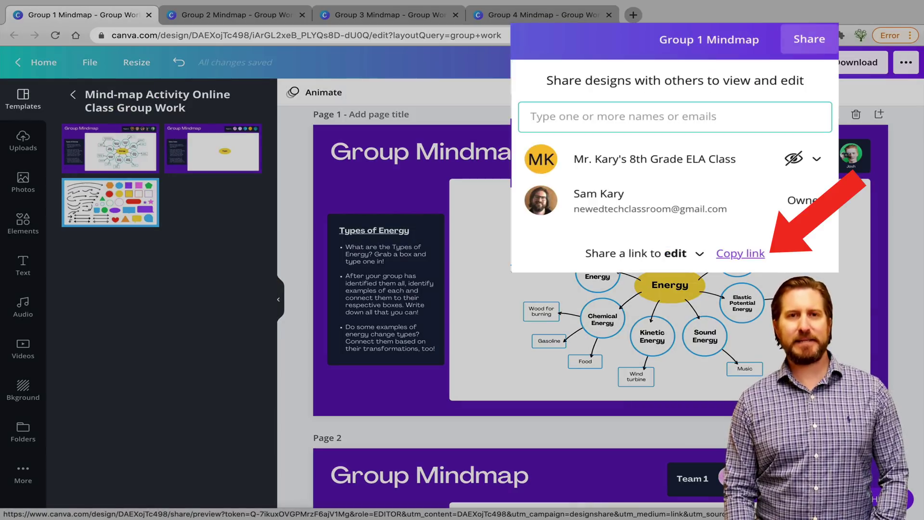
click(727, 231)
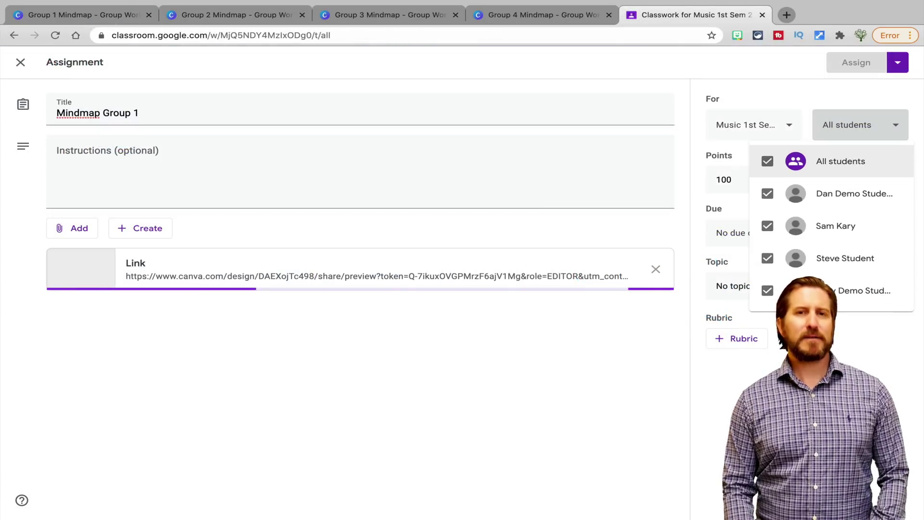
Step: Limit the Mindmap Group 1 assignment to the first and third listed students instead of all students
click(768, 161)
click(768, 194)
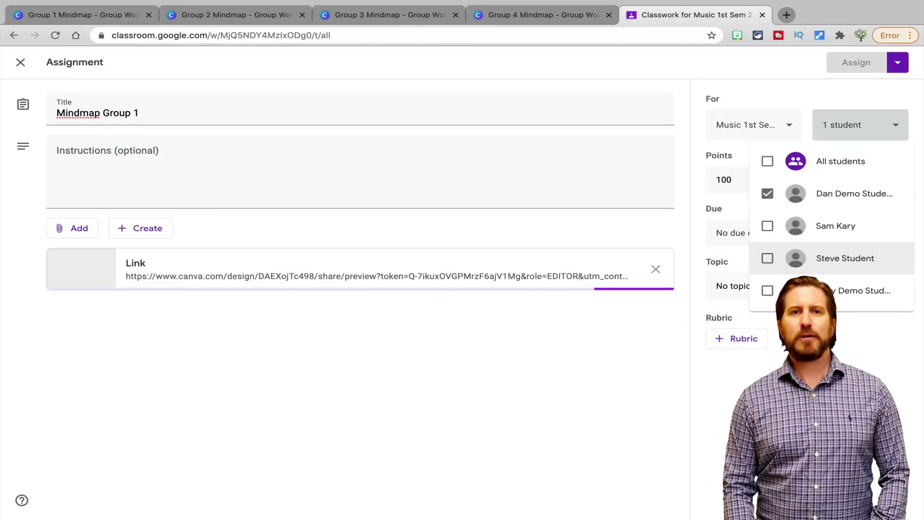
click(768, 258)
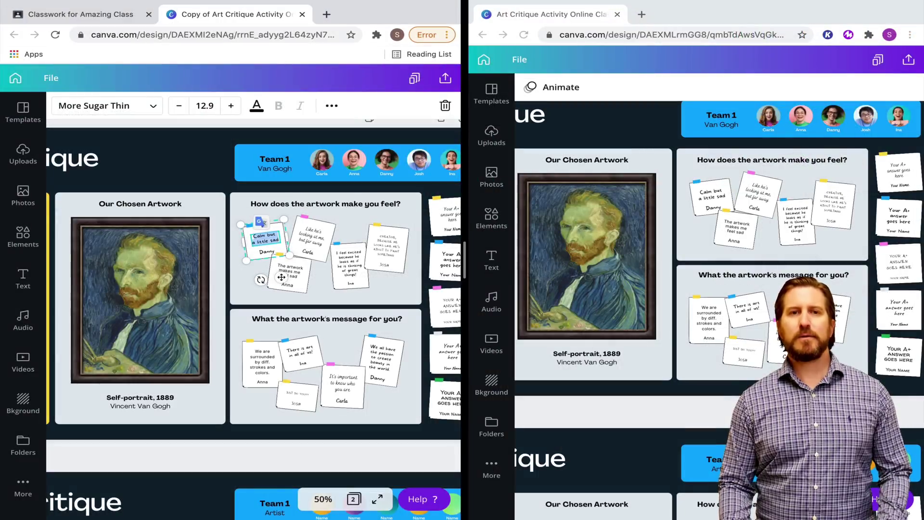
Step: Write "It makes me feel" on the first feelings note in one art critique and on the second note in the other
key(BackSpace)
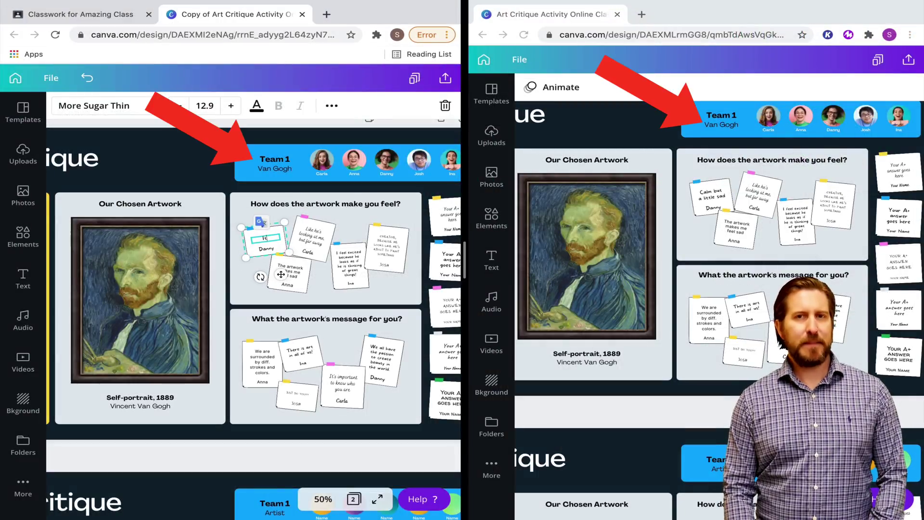
text(It makes me feel)
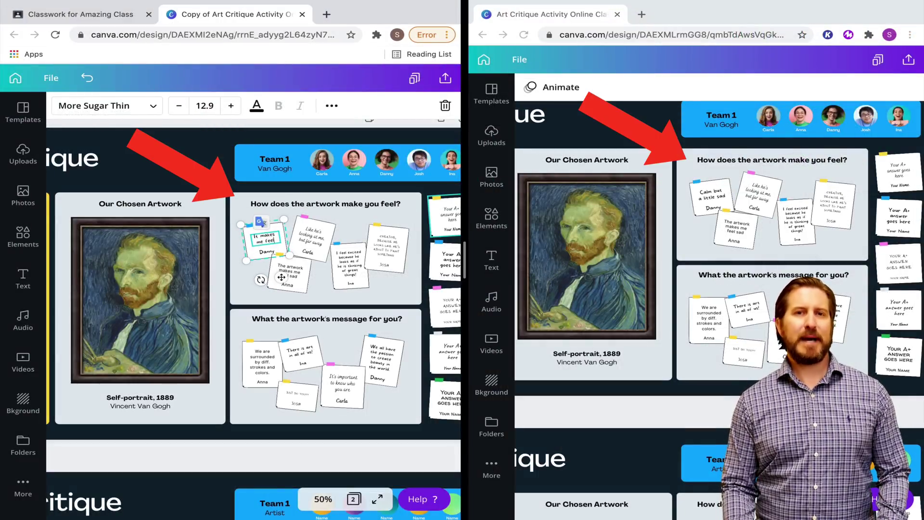
double_click(759, 193)
text(It makes me feel)
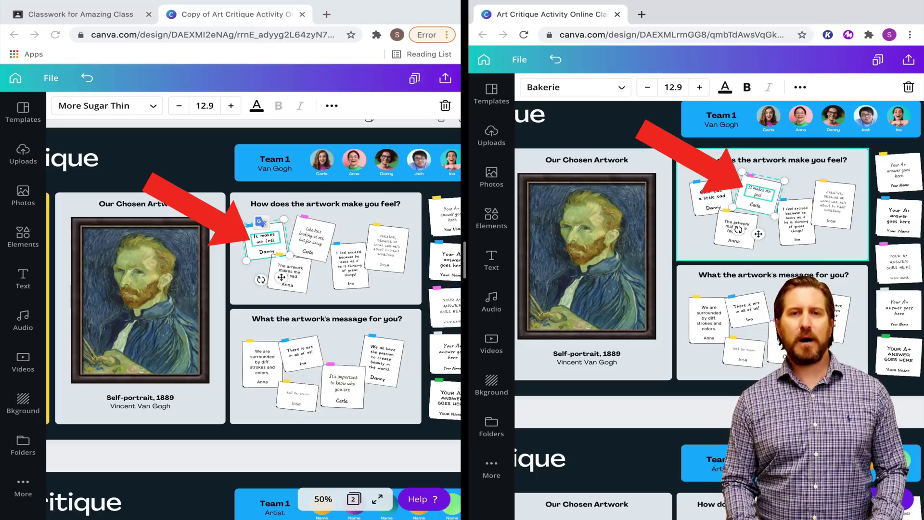
click(758, 234)
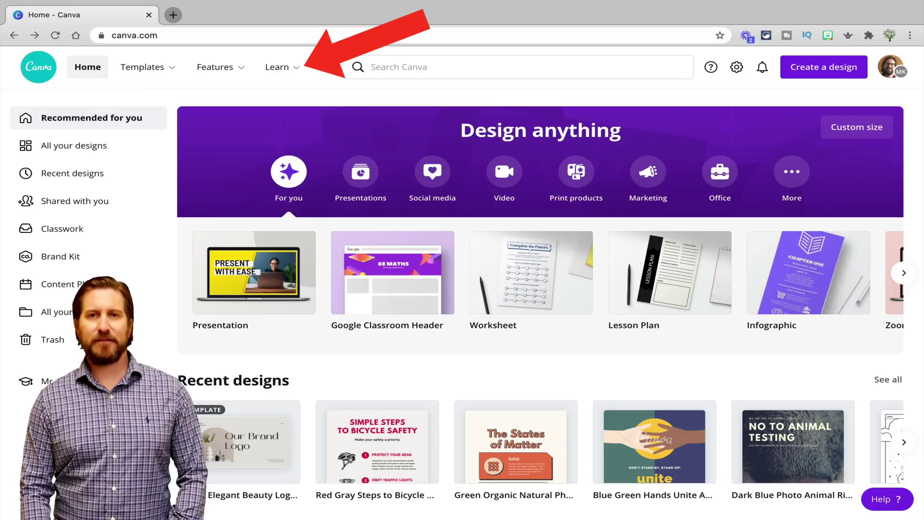
Step: Open the Graphic design basics tutorials among Canva's learning resources
mouse_move(280, 67)
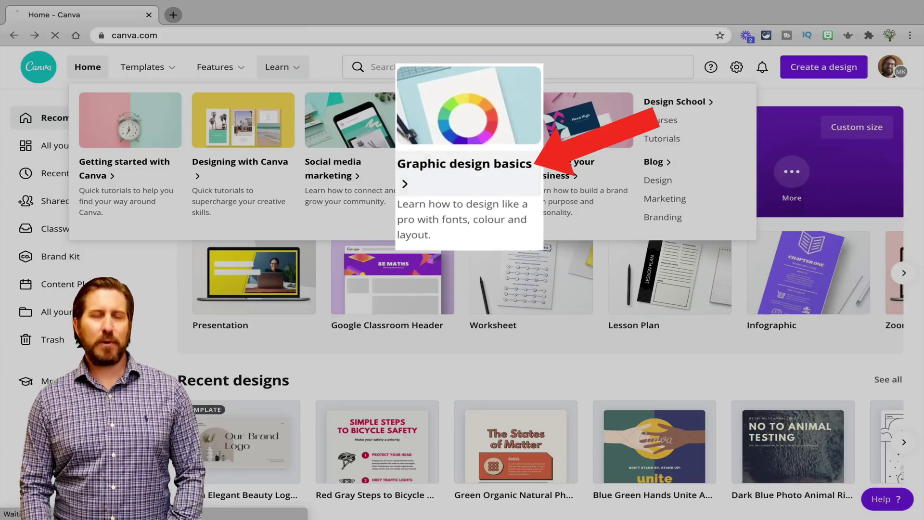
click(462, 164)
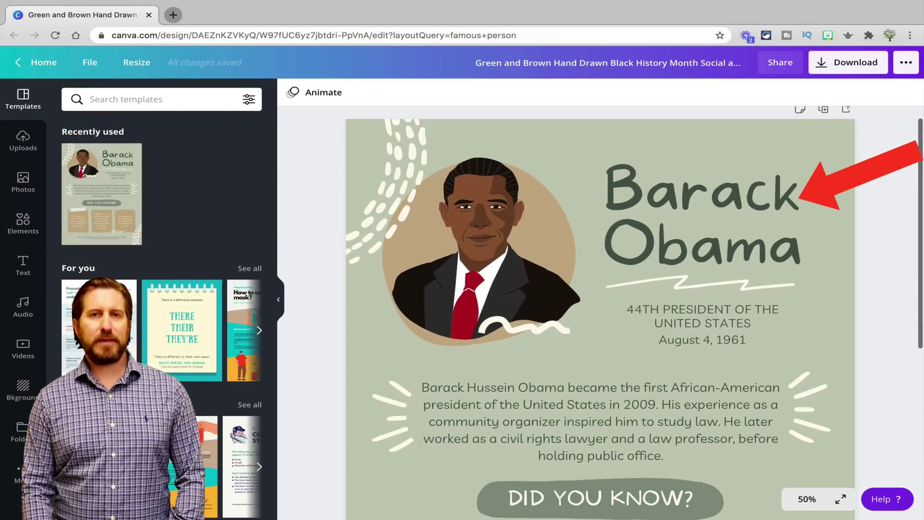
scroll(600, 313, down, 5)
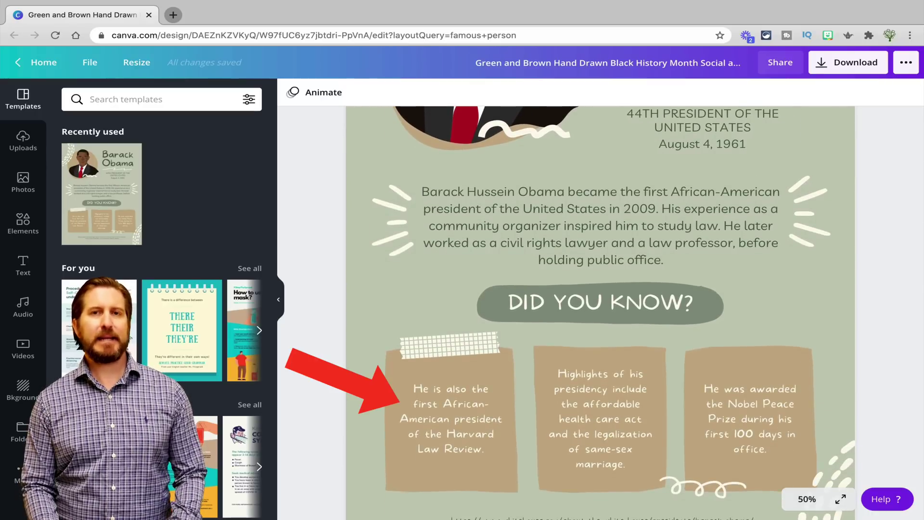
scroll(600, 313, up, 2)
scroll(601, 313, up, 3)
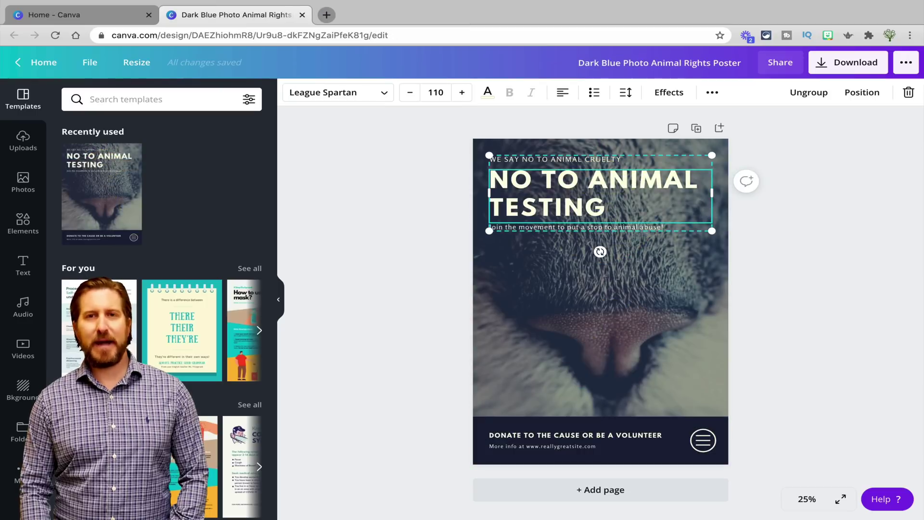
Step: Replace "ANIMAL CRUELTY" with "SCHOOL UNIFORMS" in the poster's top line and recolor the "NO UNIFORMS" heading purple
click(555, 160)
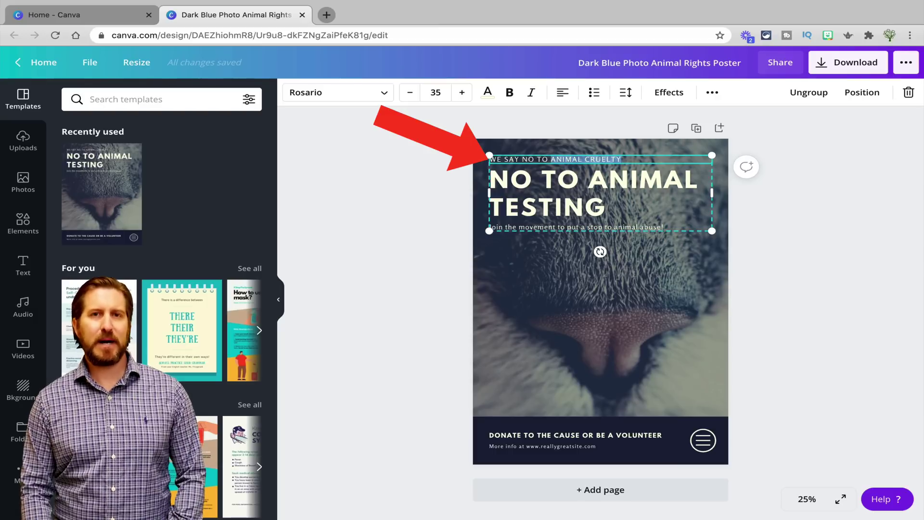
text(SCHOOL UNIFORMS)
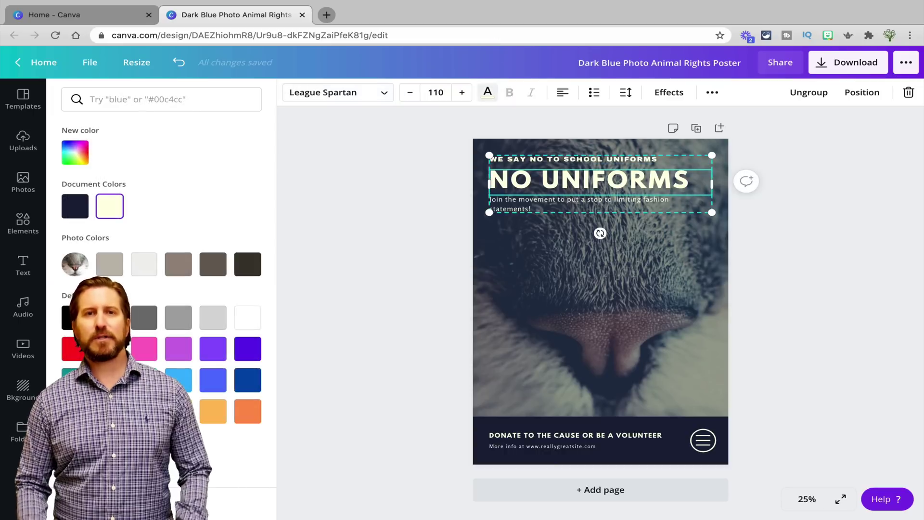
click(247, 349)
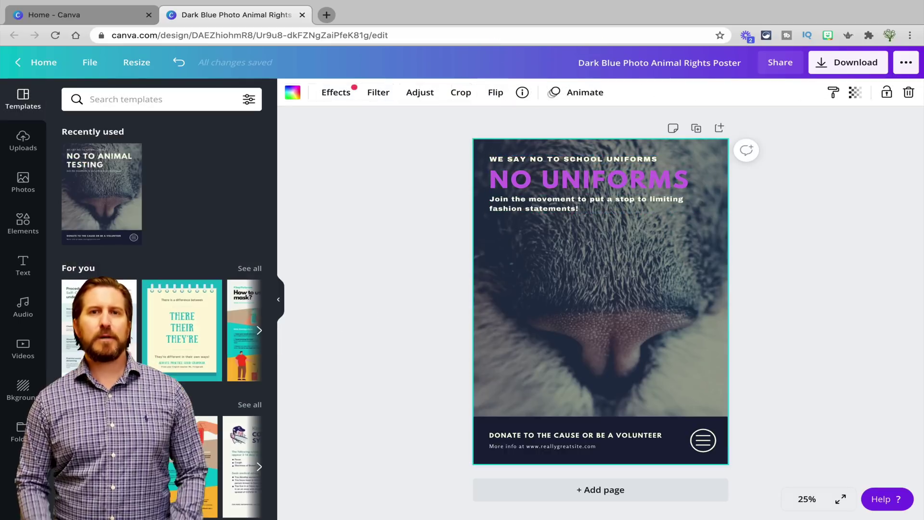
Step: Search photos for "school uniforms", add the photo of the white shirt with striped tie, and make it the poster's background
click(23, 182)
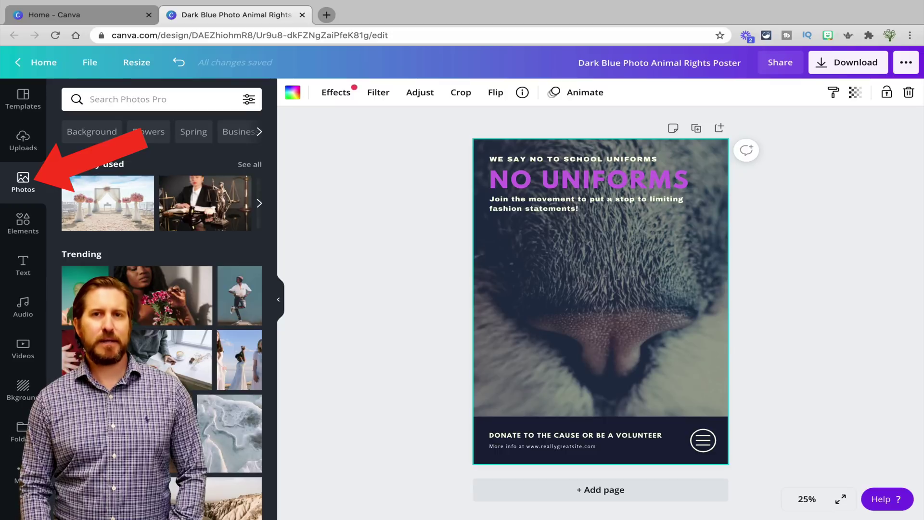
click(154, 100)
text(school uniforms)
key(Return)
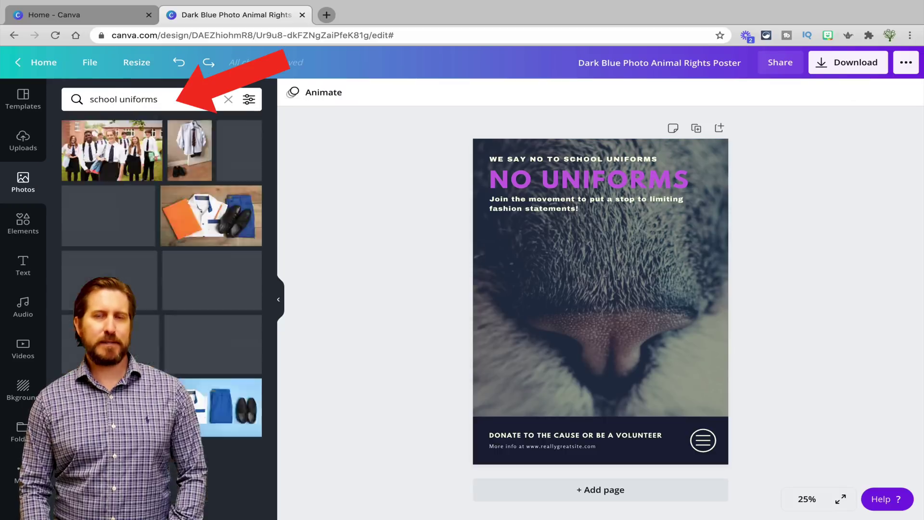
click(212, 279)
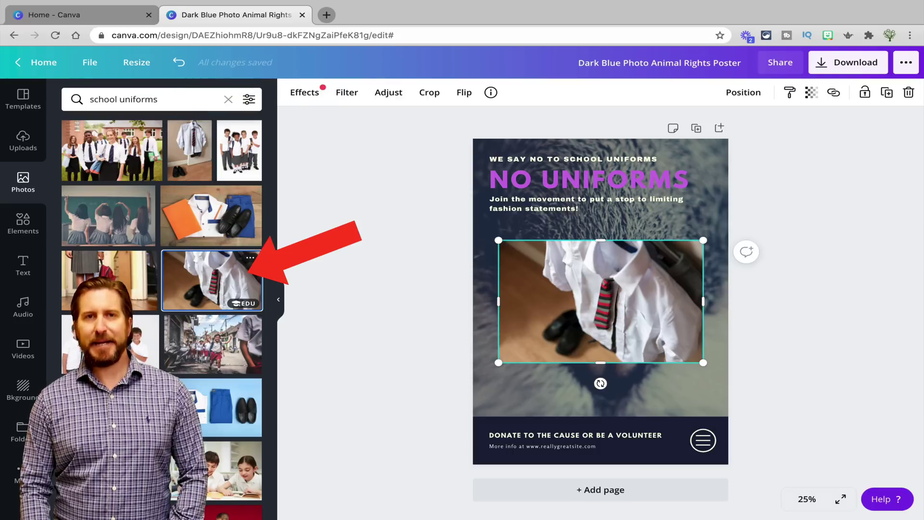
right_click(622, 272)
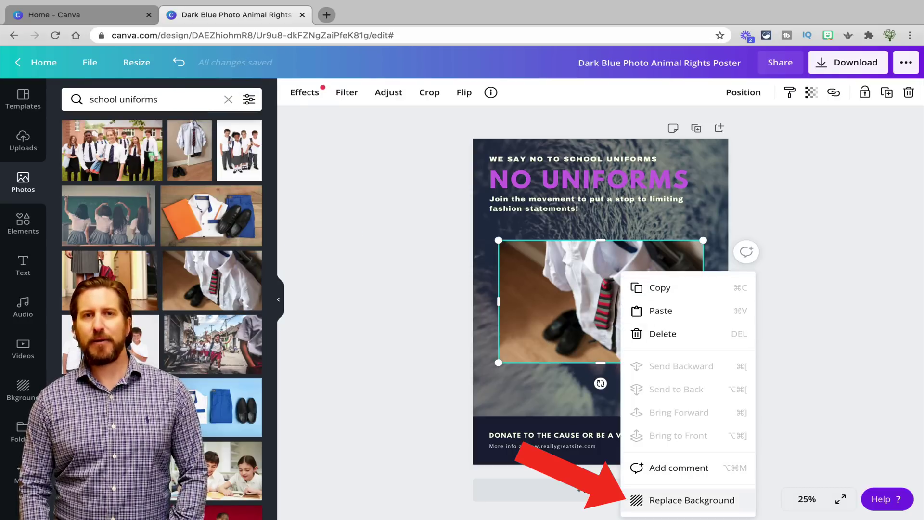
click(692, 500)
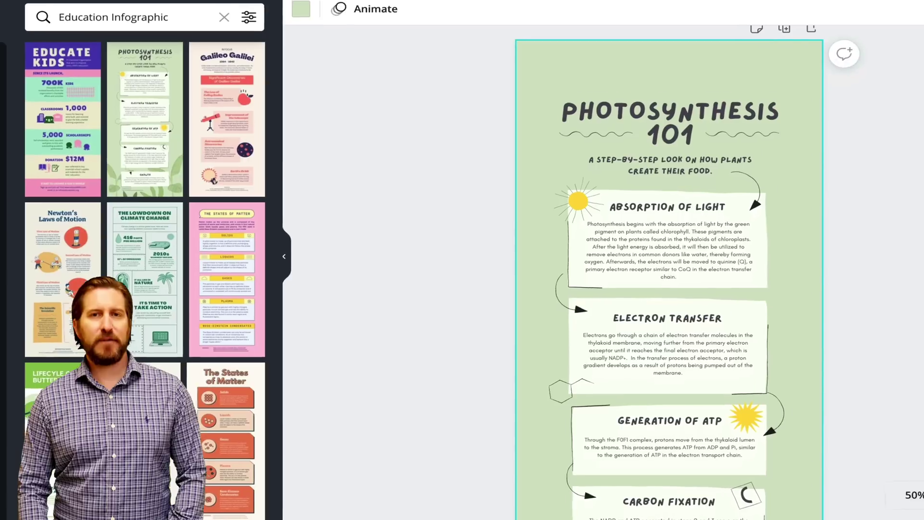
Step: Try the butterfly life cycle and The States of Matter templates from the Education Infographic set
click(97, 414)
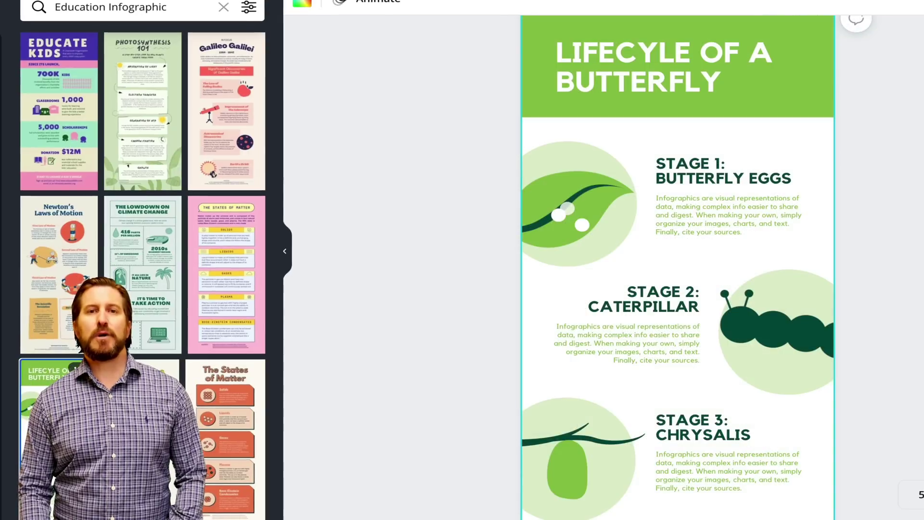
click(231, 414)
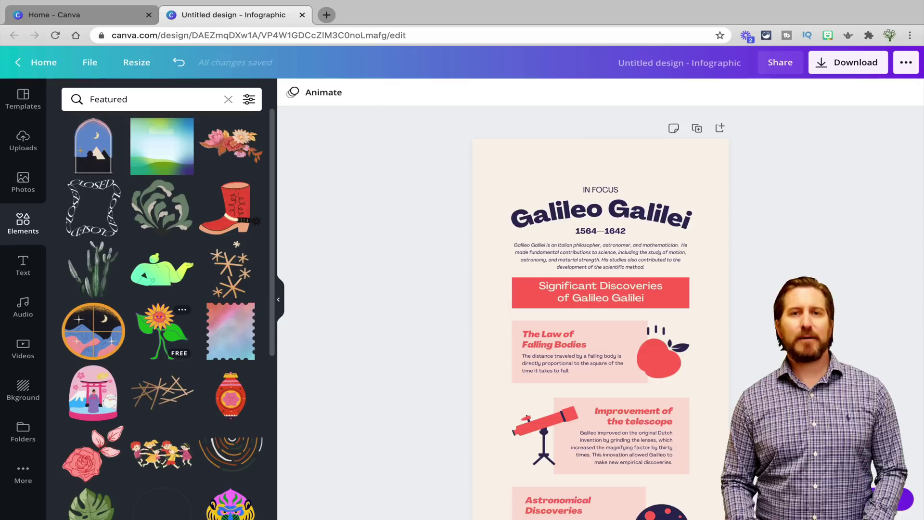
Step: Add the green split-leaf graphic from the Featured elements to the Galileo Galilei infographic
scroll(161, 323, down, 1)
scroll(162, 318, down, 5)
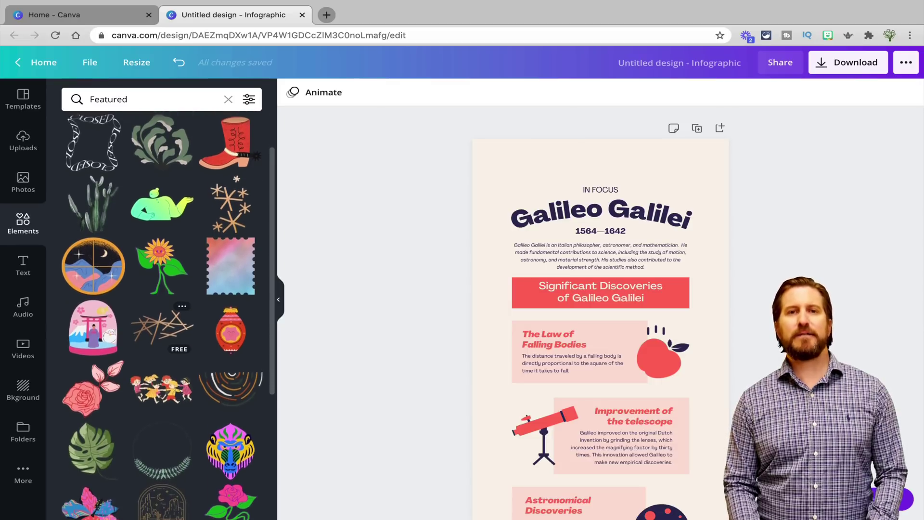
scroll(161, 318, down, 1)
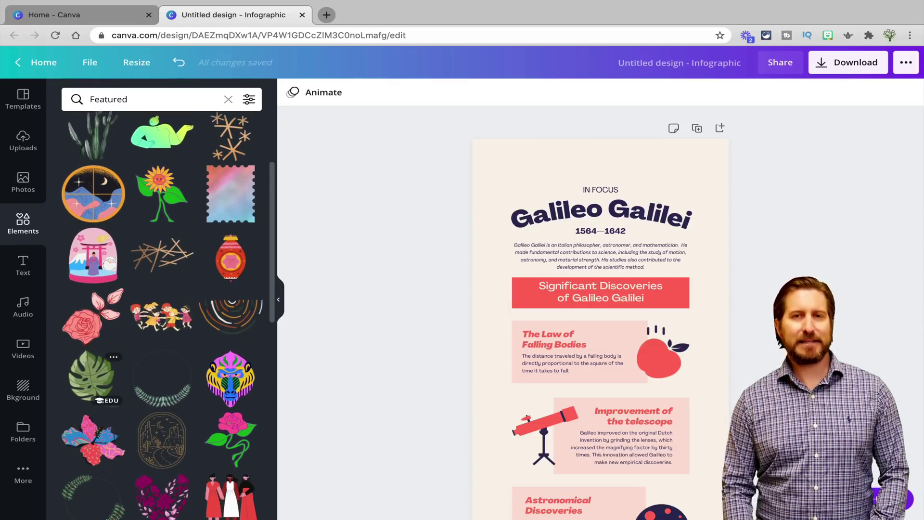
click(92, 378)
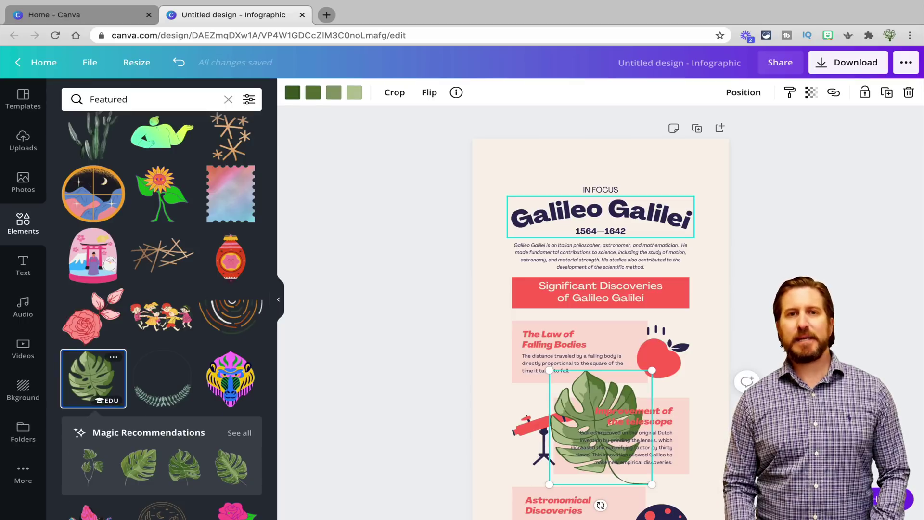
Step: Move the split-leaf graphic to the upper-left area of the infographic, beside the Galileo Galilei title
drag(601, 427, 524, 195)
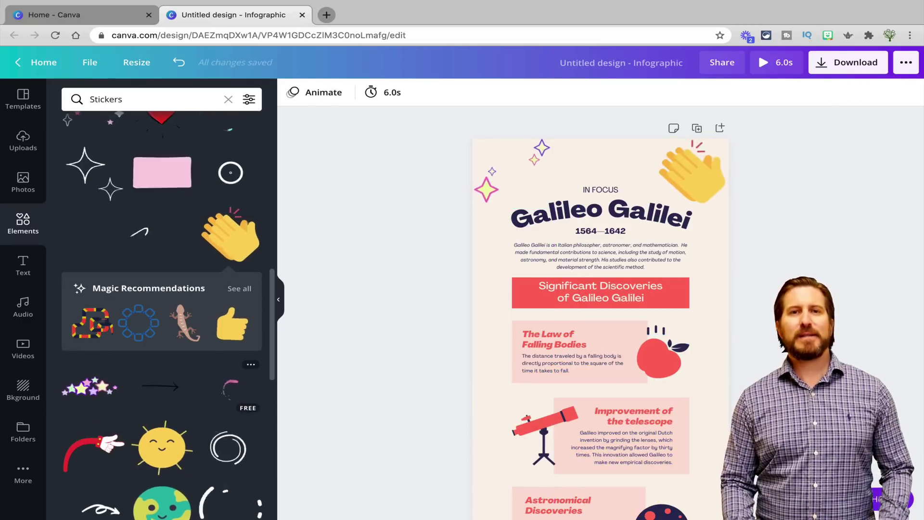
Step: Browse the Stickers collection for more animated graphics suited to the infographic
scroll(162, 313, down, 7)
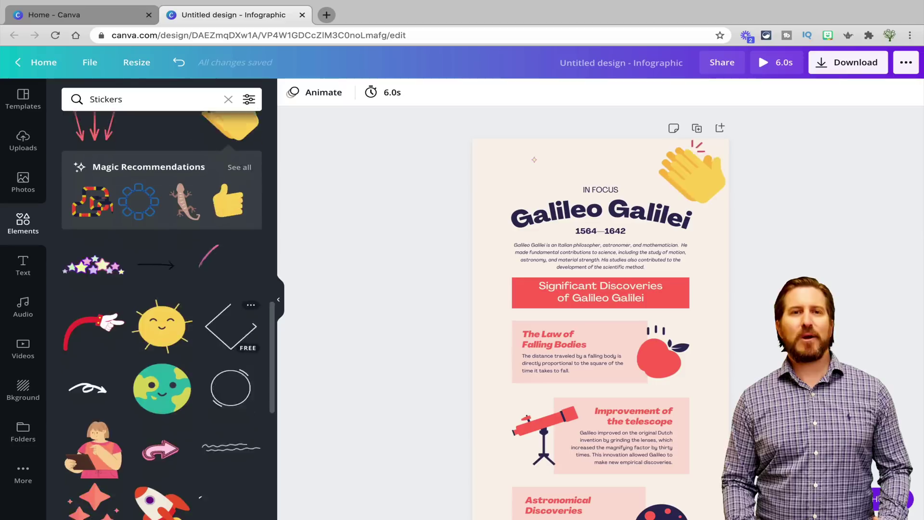
scroll(162, 313, down, 6)
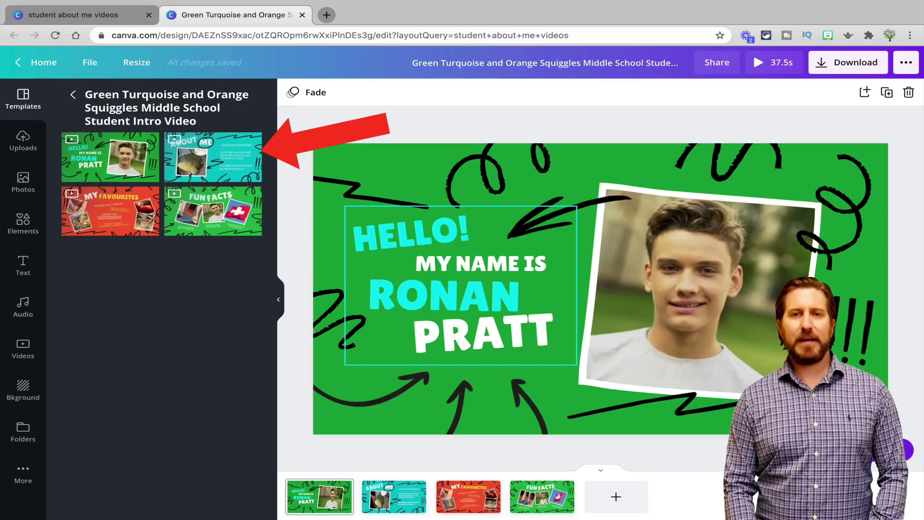
Step: On the intro video's opening page, replace the sample first name with "MR." and the sample surname with the teacher's surname
click(443, 296)
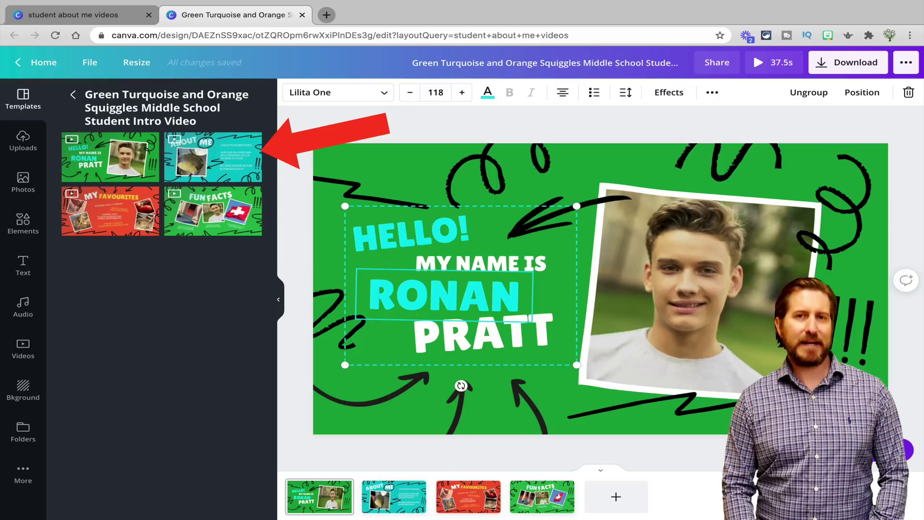
double_click(443, 296)
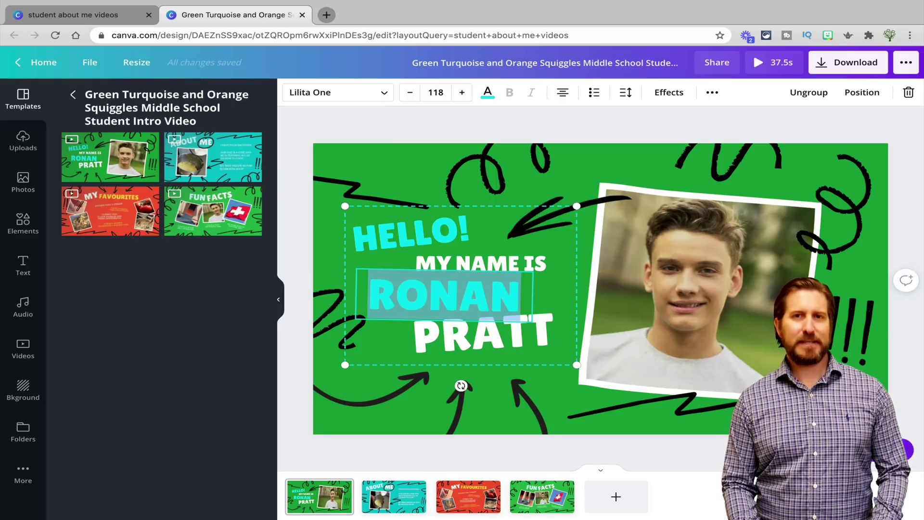
text(MR.)
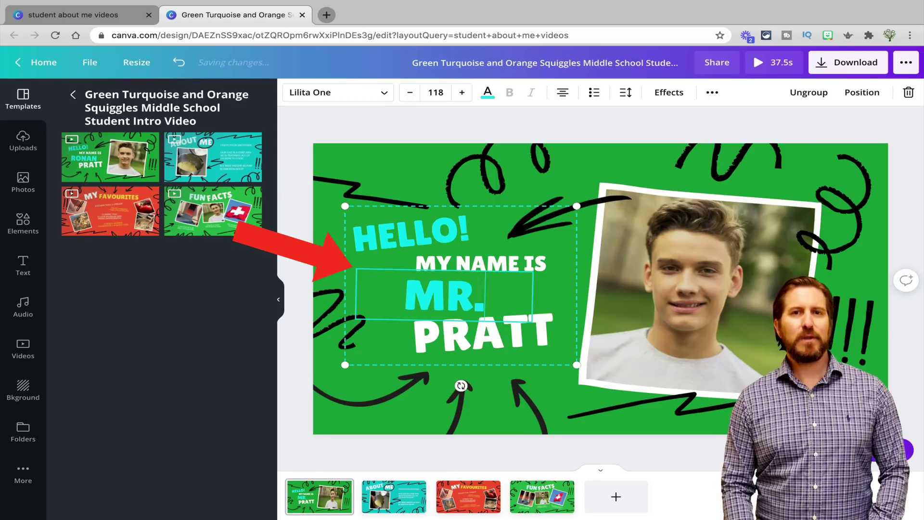
key(Escape)
double_click(483, 332)
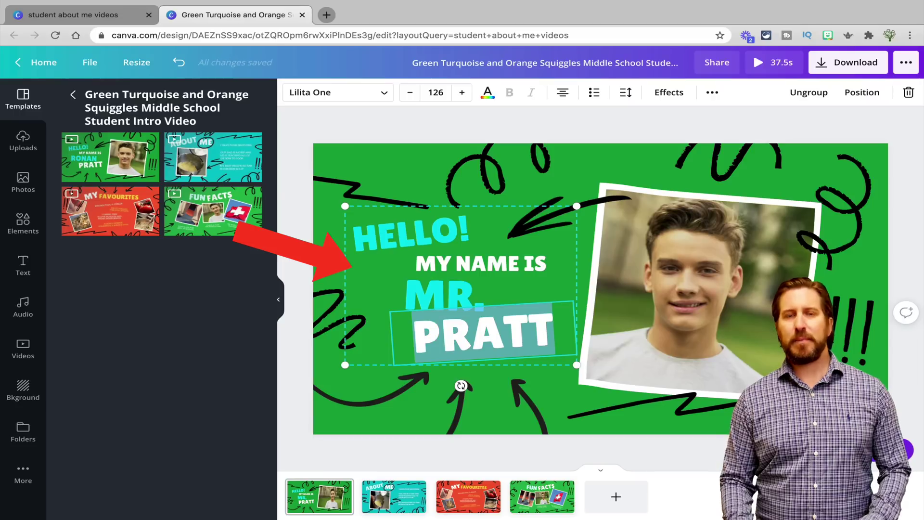
text(KARY)
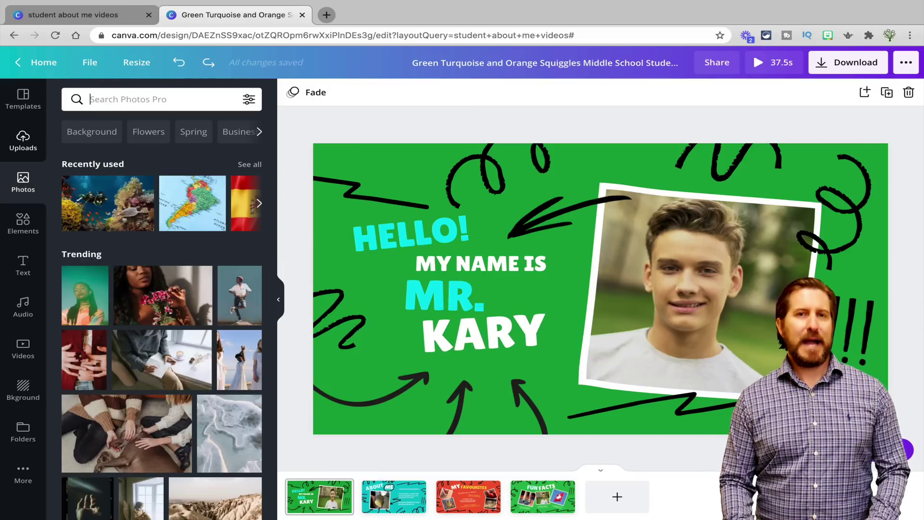
Step: Replace the sample student portrait on the opening page with the uploaded photo of the bearded man in glasses
click(23, 141)
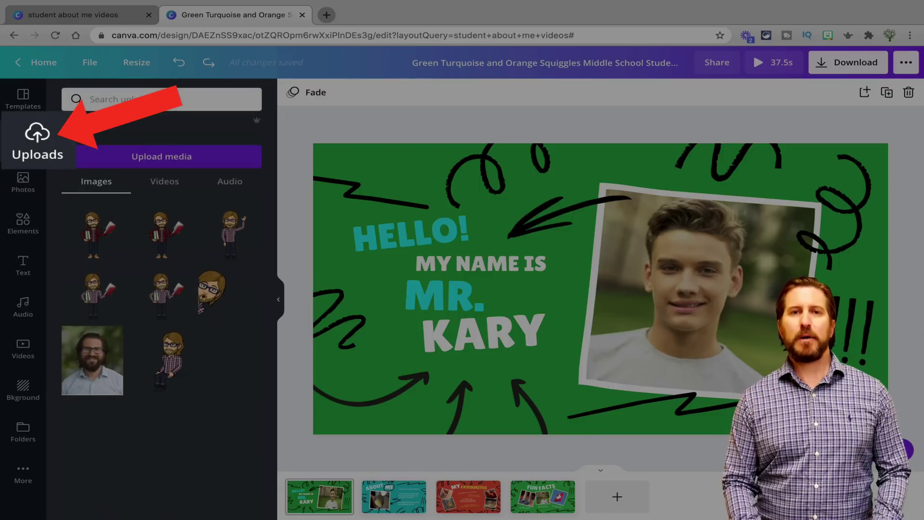
mouse_move(92, 360)
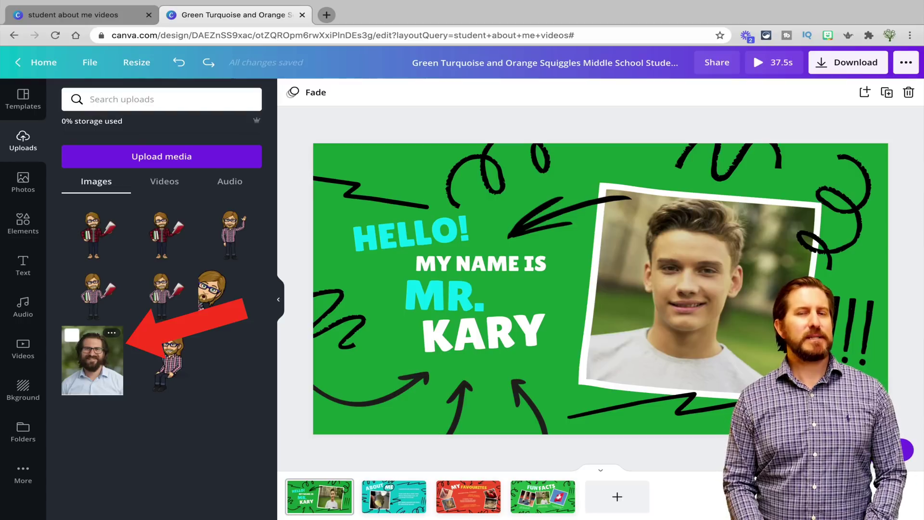
drag(92, 360, 708, 366)
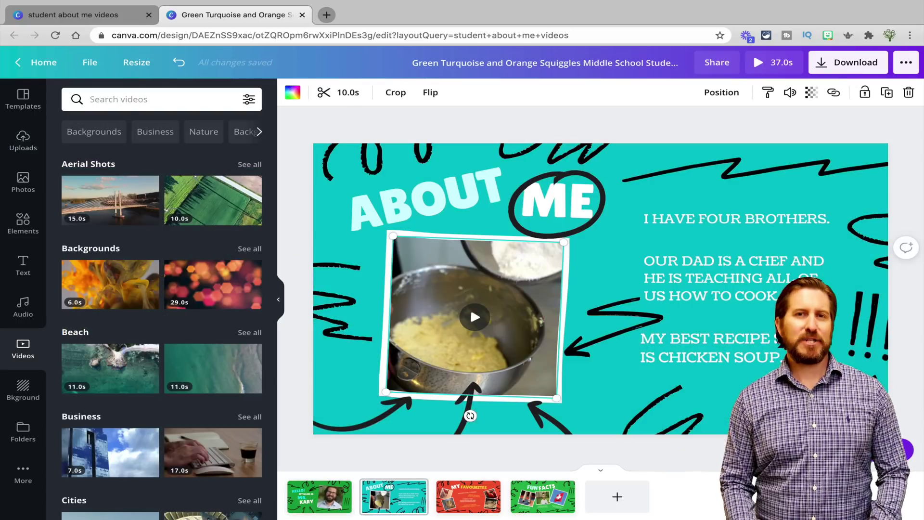
Step: Search videos for "skiing", delete the cooking clip from the About Me page's frame, and fill it with the recently used skiing clip
text(skiing)
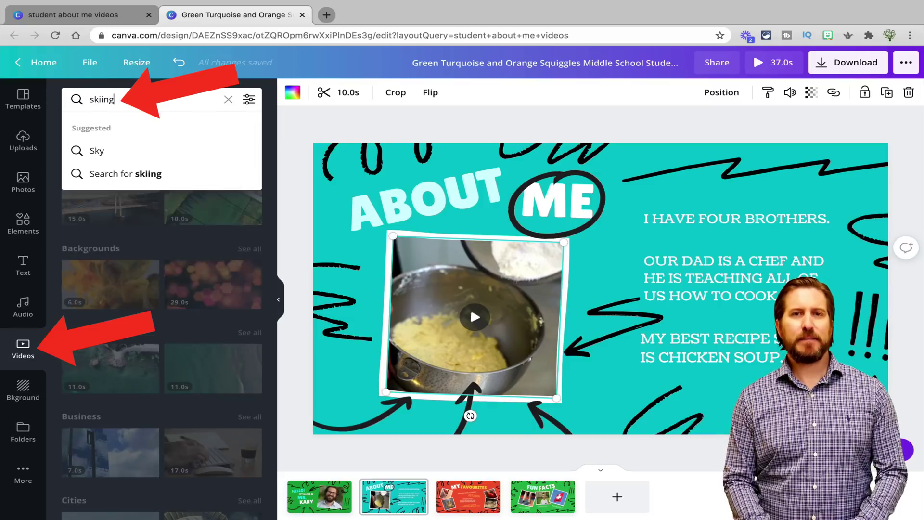
key(Return)
key(Delete)
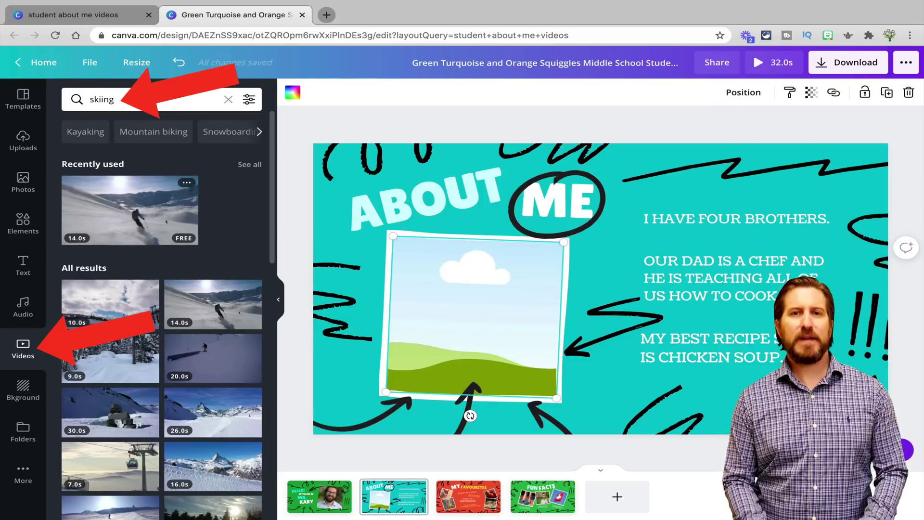
drag(130, 210, 474, 318)
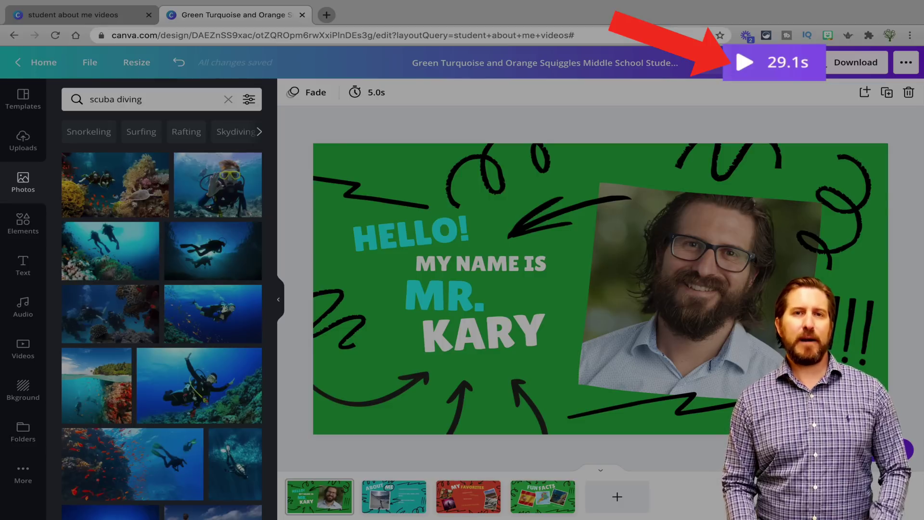
Step: Preview the customized student intro video
click(773, 63)
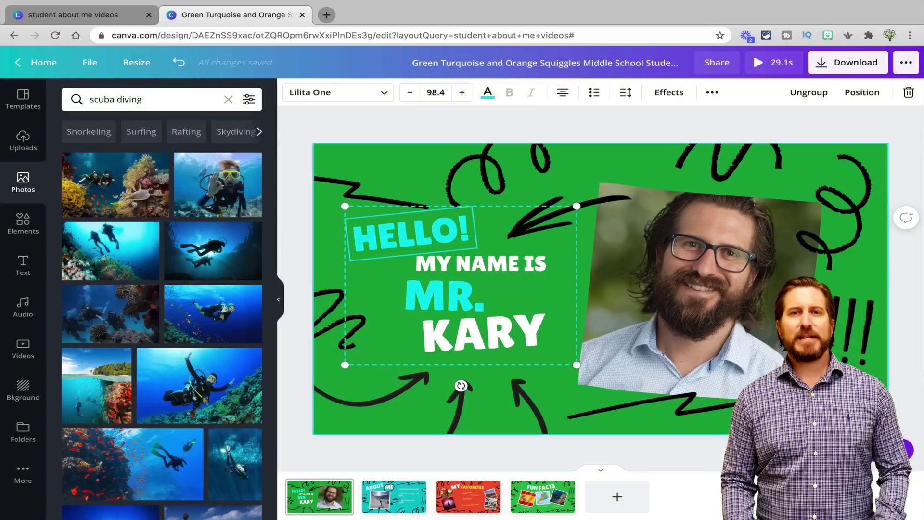
Step: Try the Pan page animation on the intro video's opening page
key(Escape)
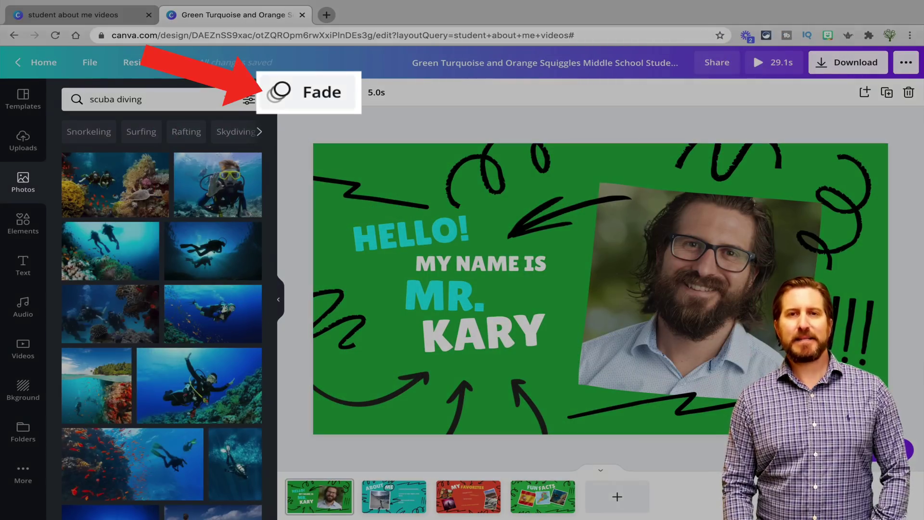
click(308, 93)
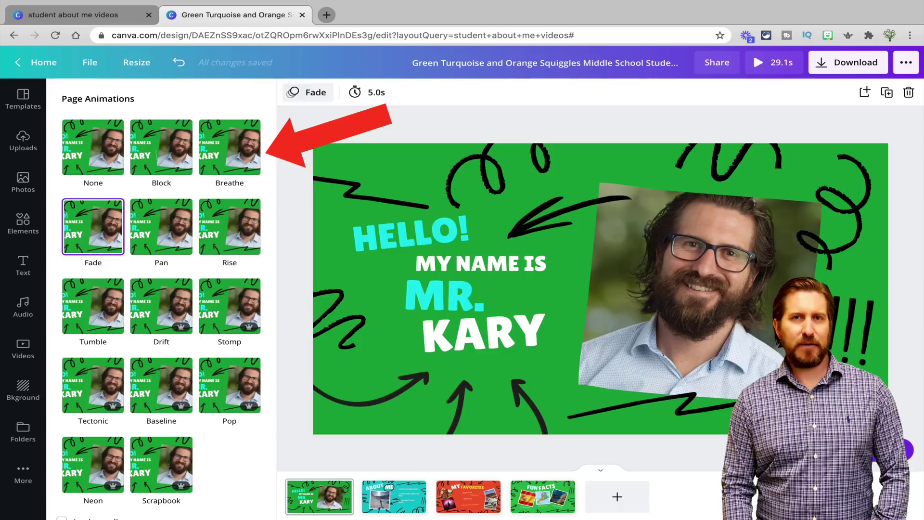
click(161, 227)
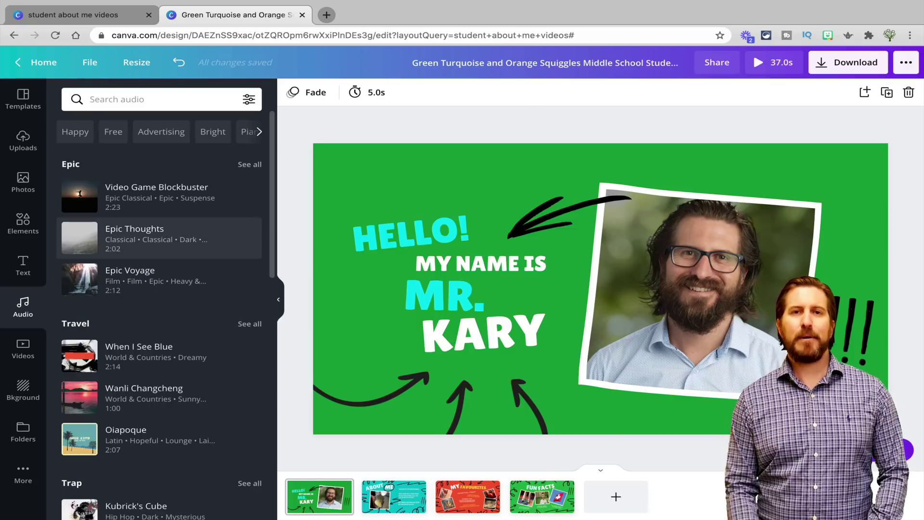
Step: Add the "Epic Thoughts" audio track to the intro video
click(144, 236)
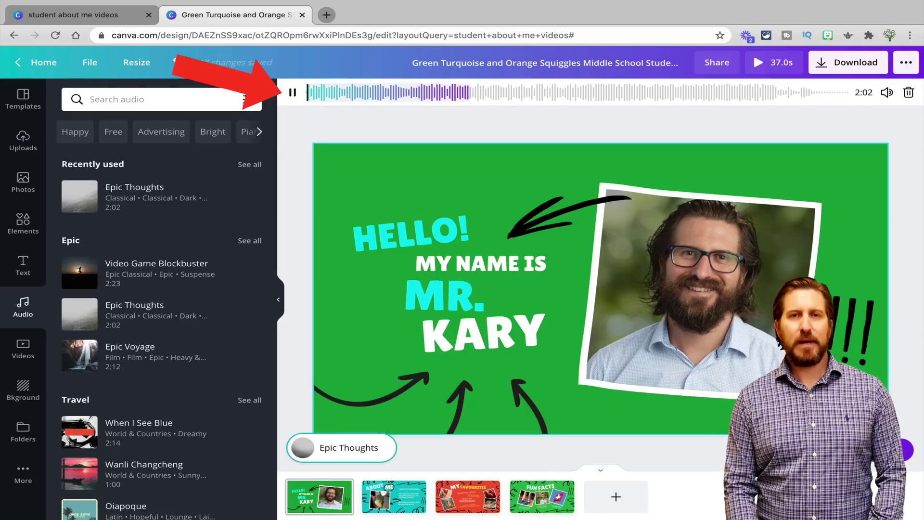